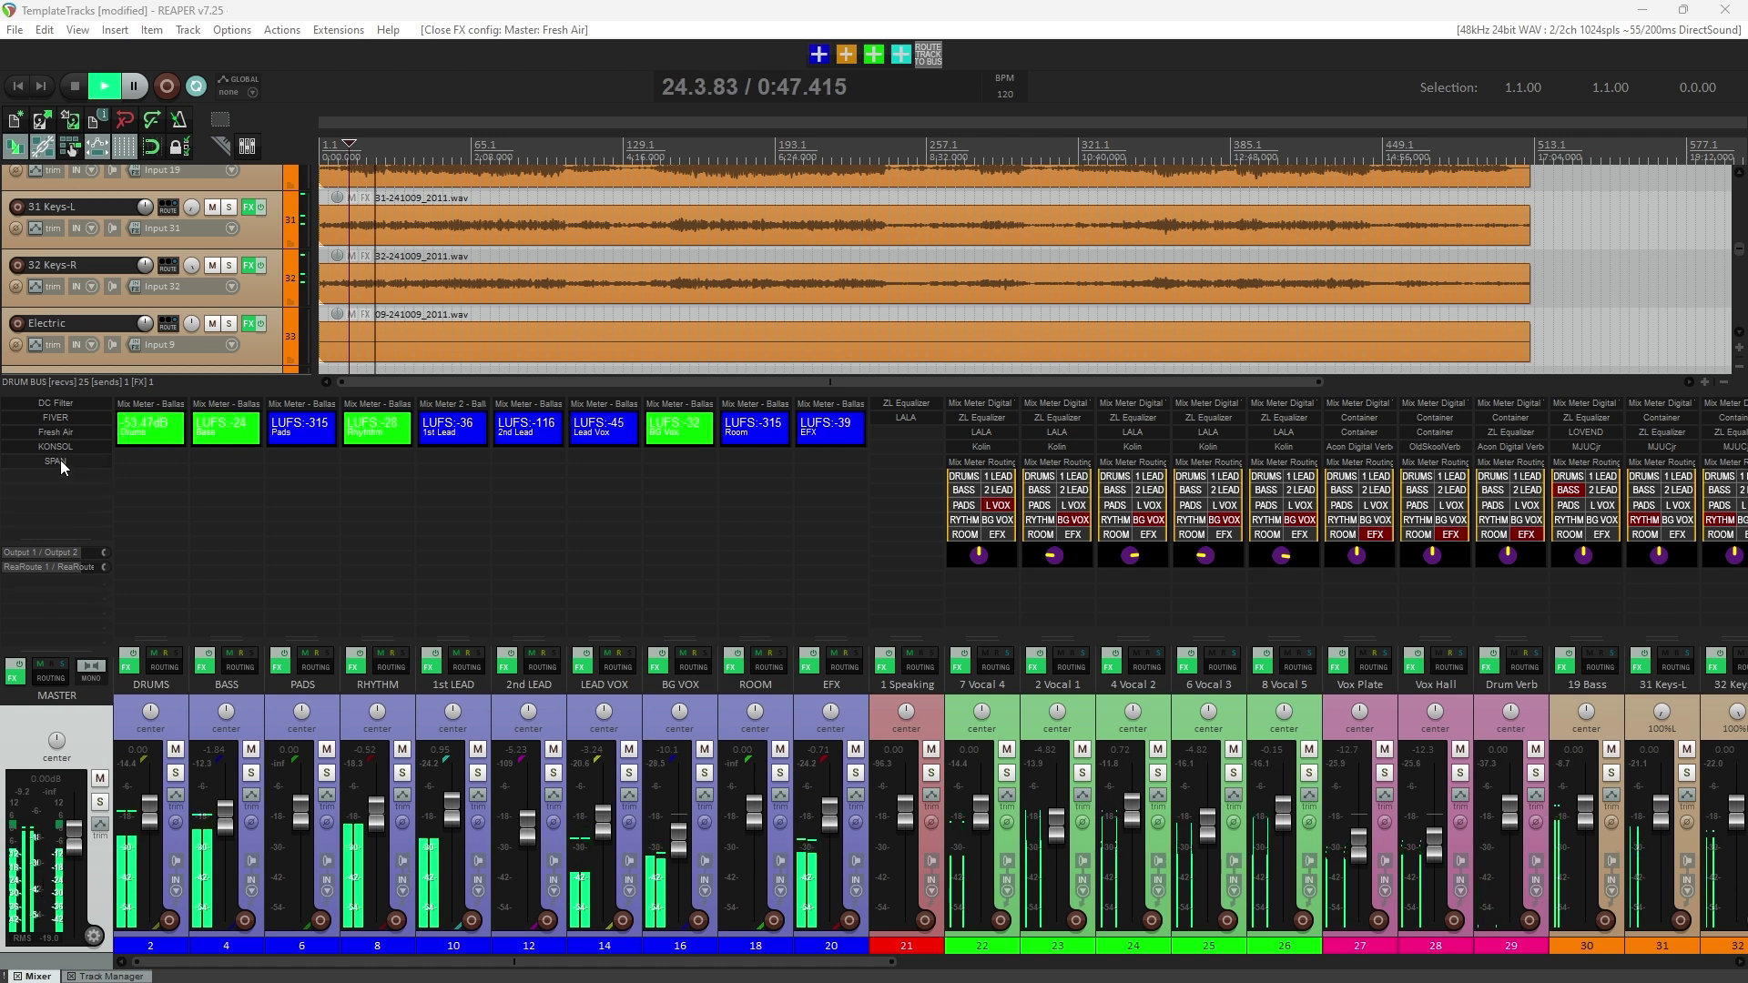
- Set the DRUMS track's master send to channels 1-2 in its routing settings, and close them
{"action": "left_click", "coordinate": [162, 670]}
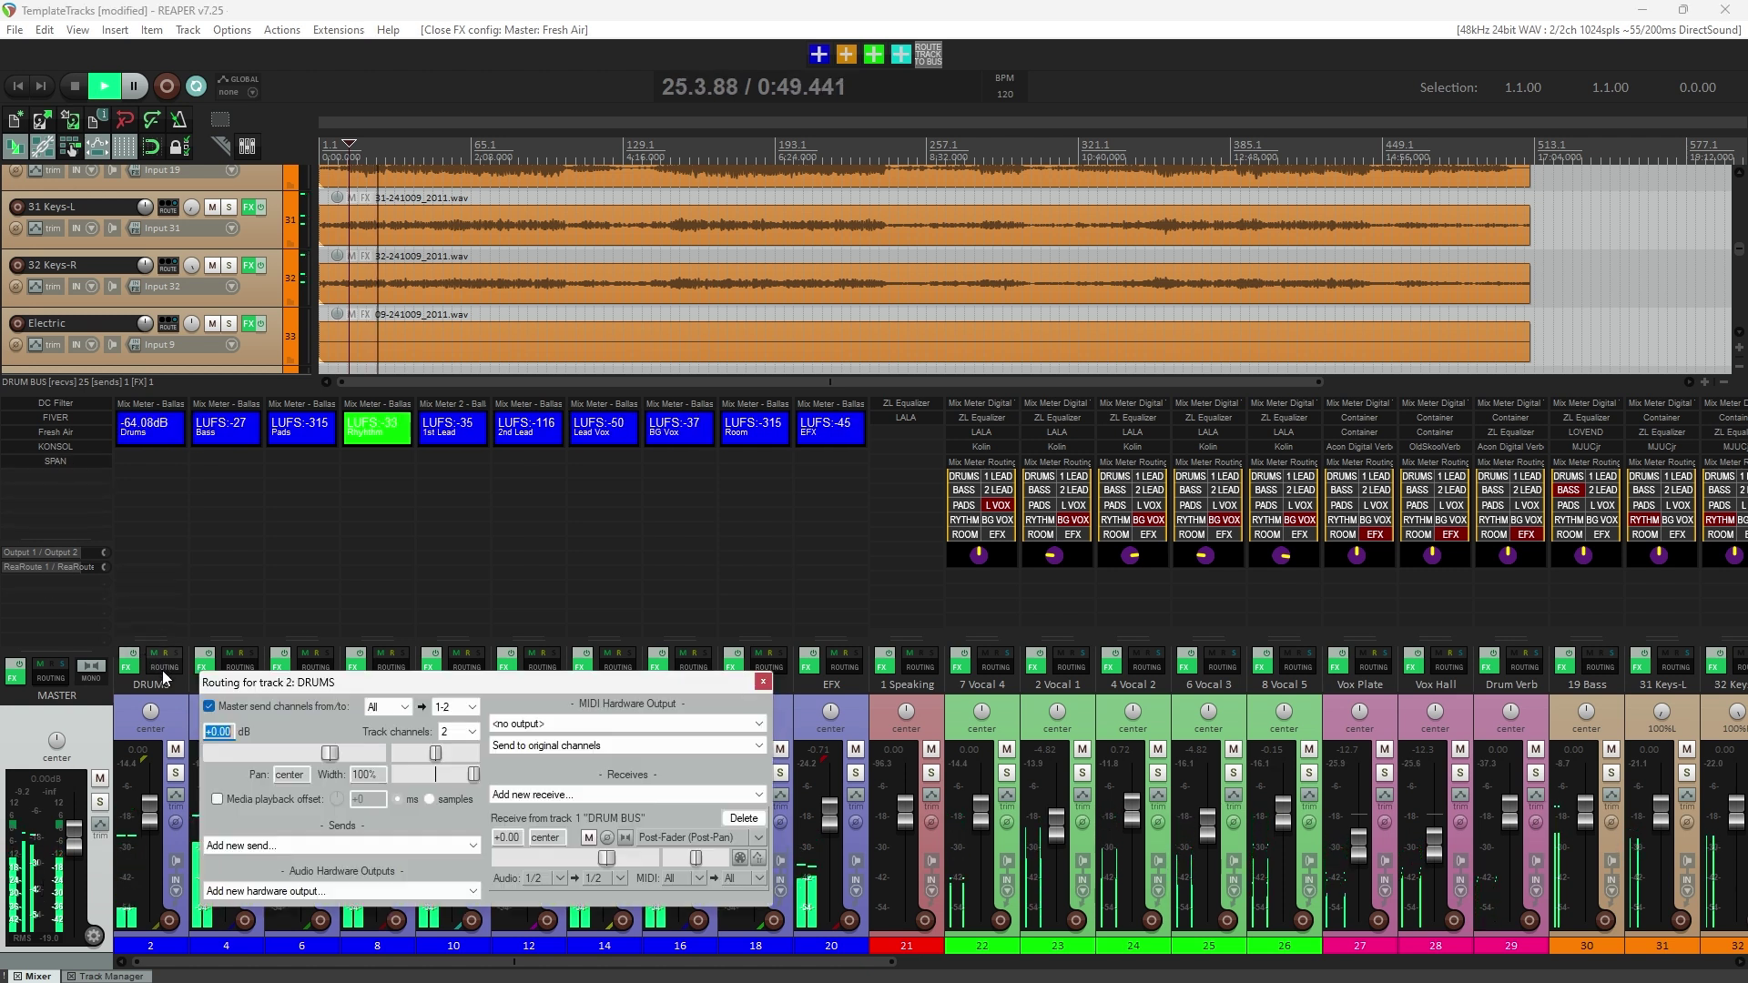
{"action": "left_click", "coordinate": [458, 709]}
{"action": "left_click", "coordinate": [455, 728]}
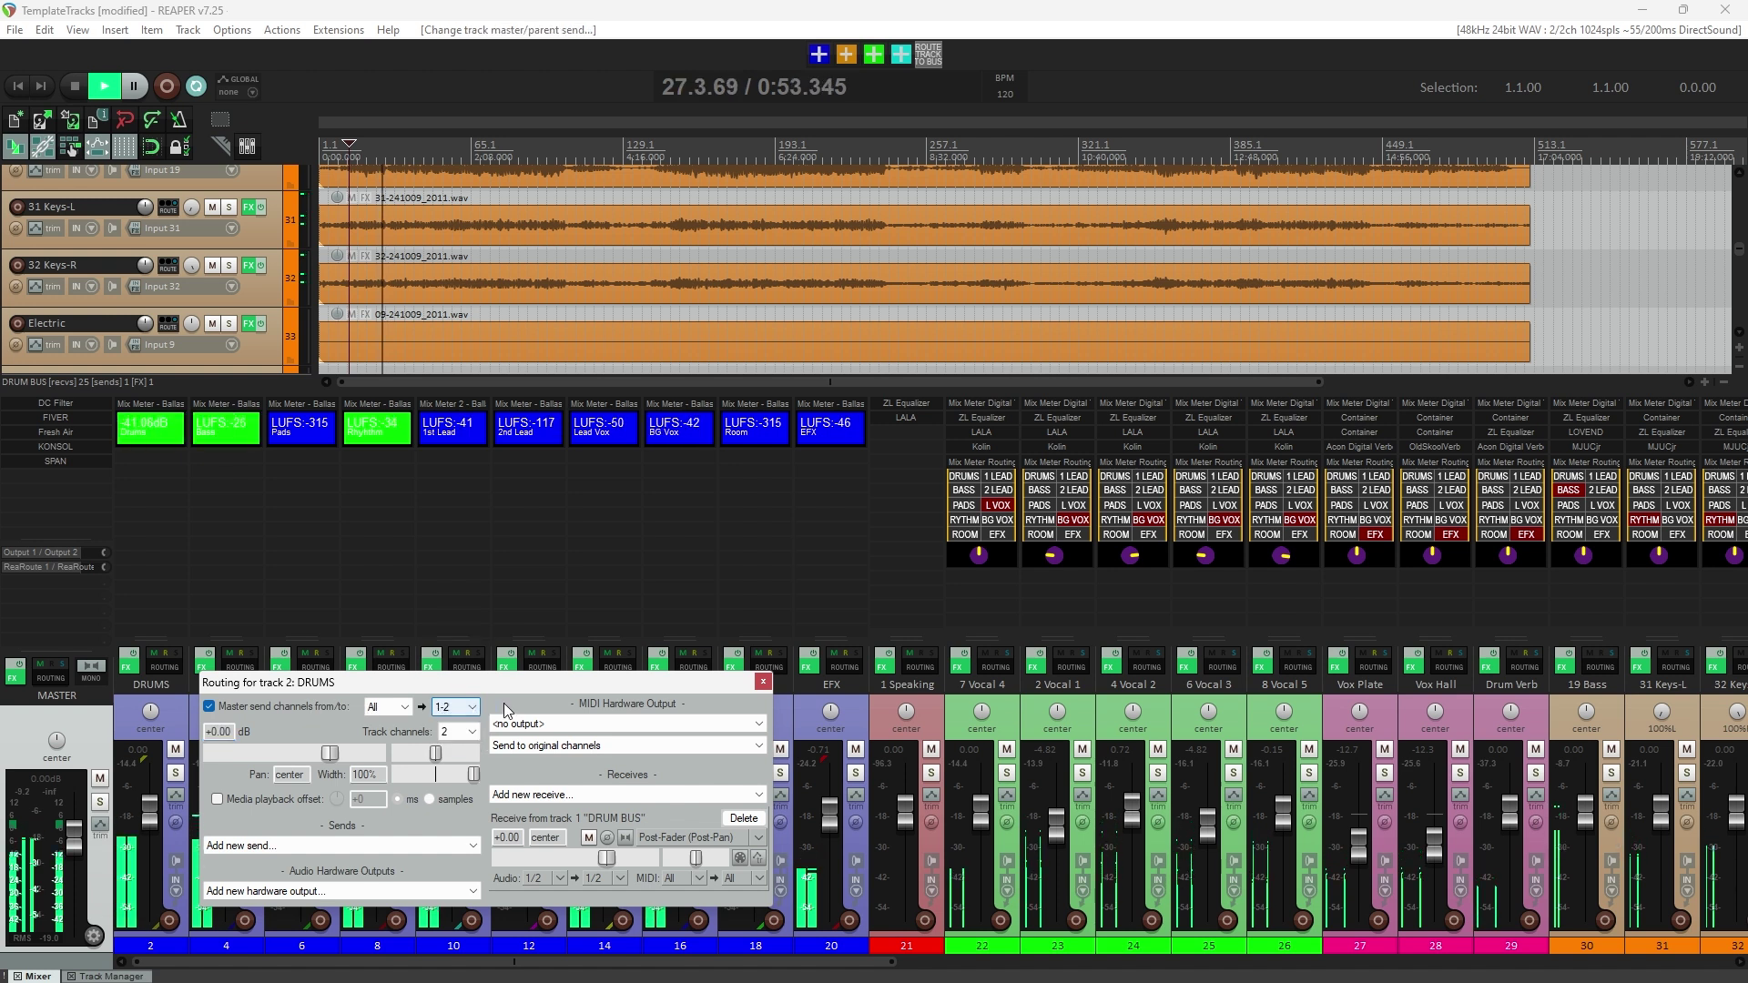
{"action": "left_click", "coordinate": [764, 681]}
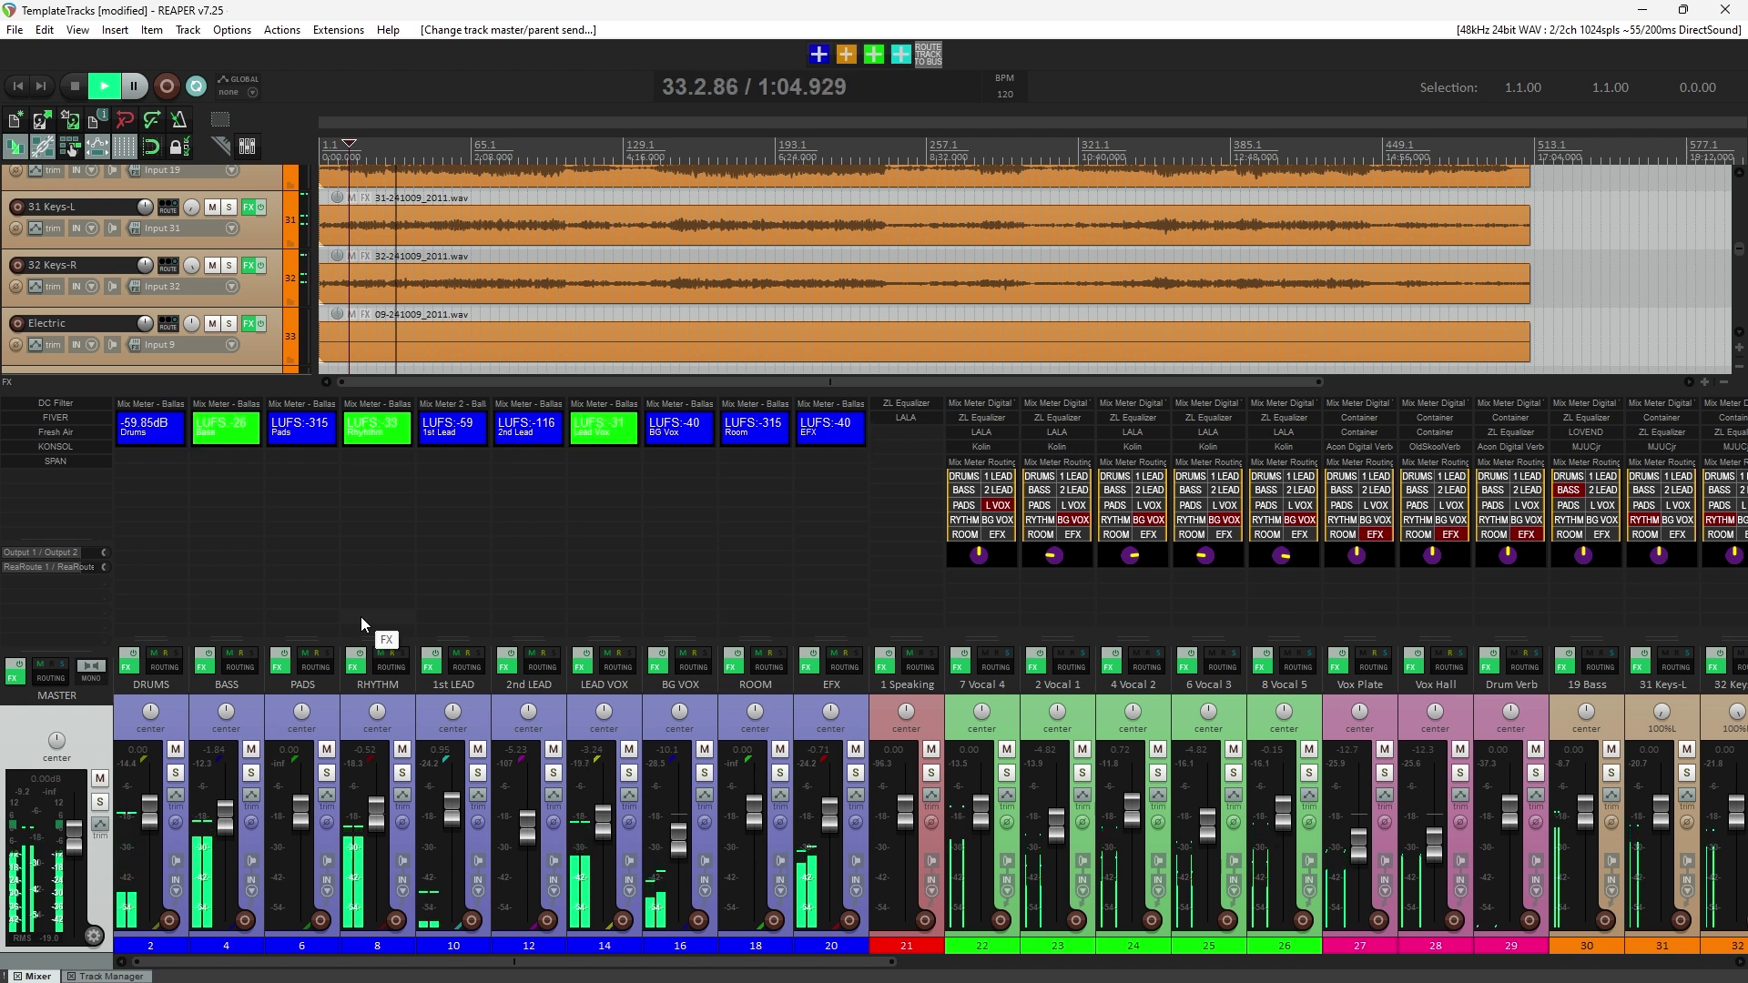
- Copy the Master Bus Monitoring - Ballast Media file from its zip archive into the Effects folder of REAPER's resource path
{"action": "left_click", "coordinate": [235, 30]}
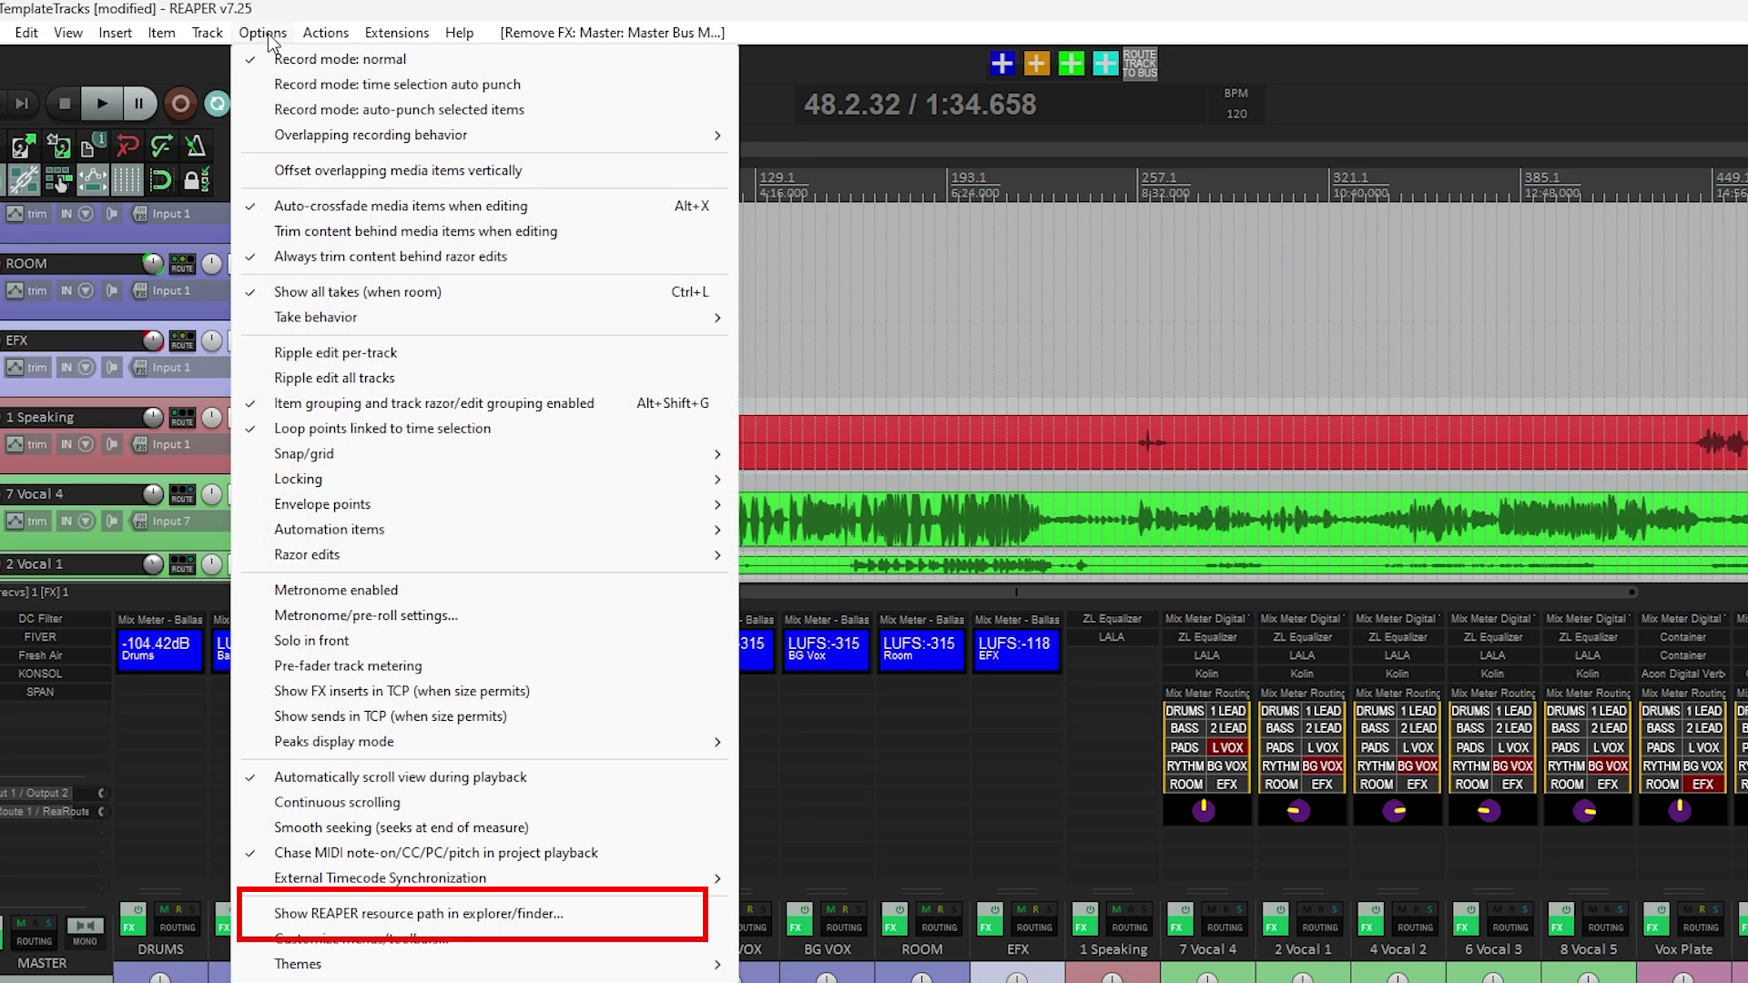
{"action": "left_click", "coordinate": [359, 915]}
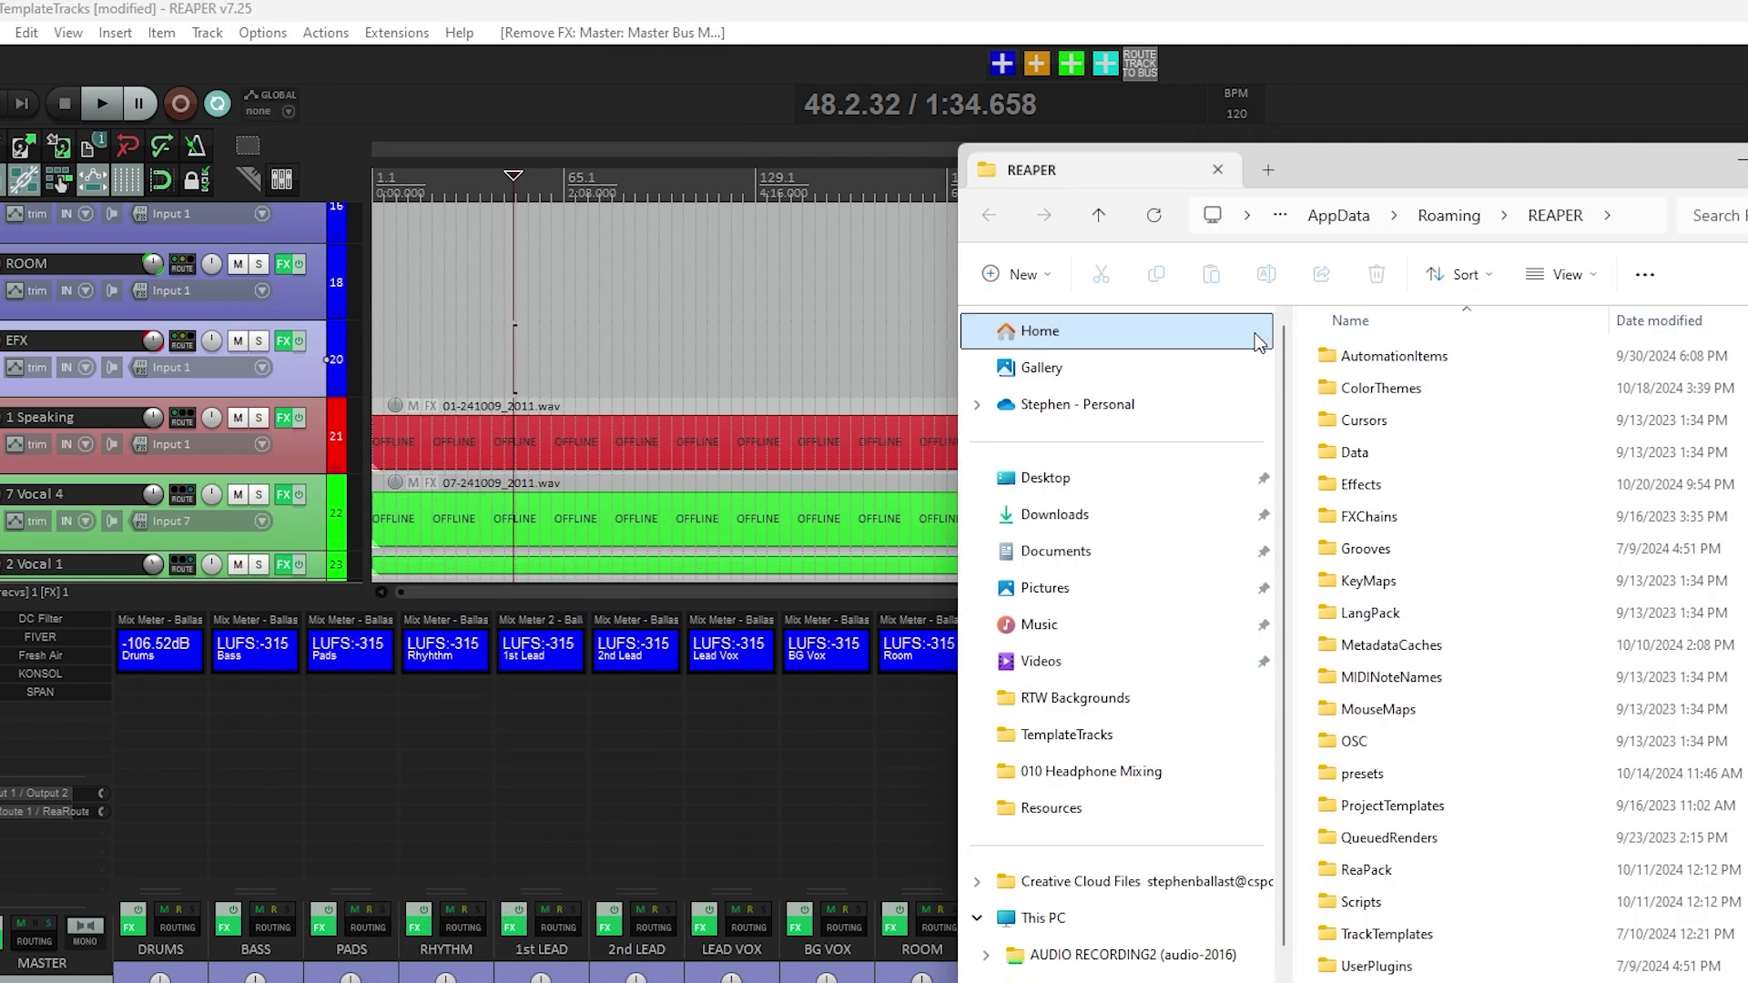
{"action": "double_click", "coordinate": [1375, 492]}
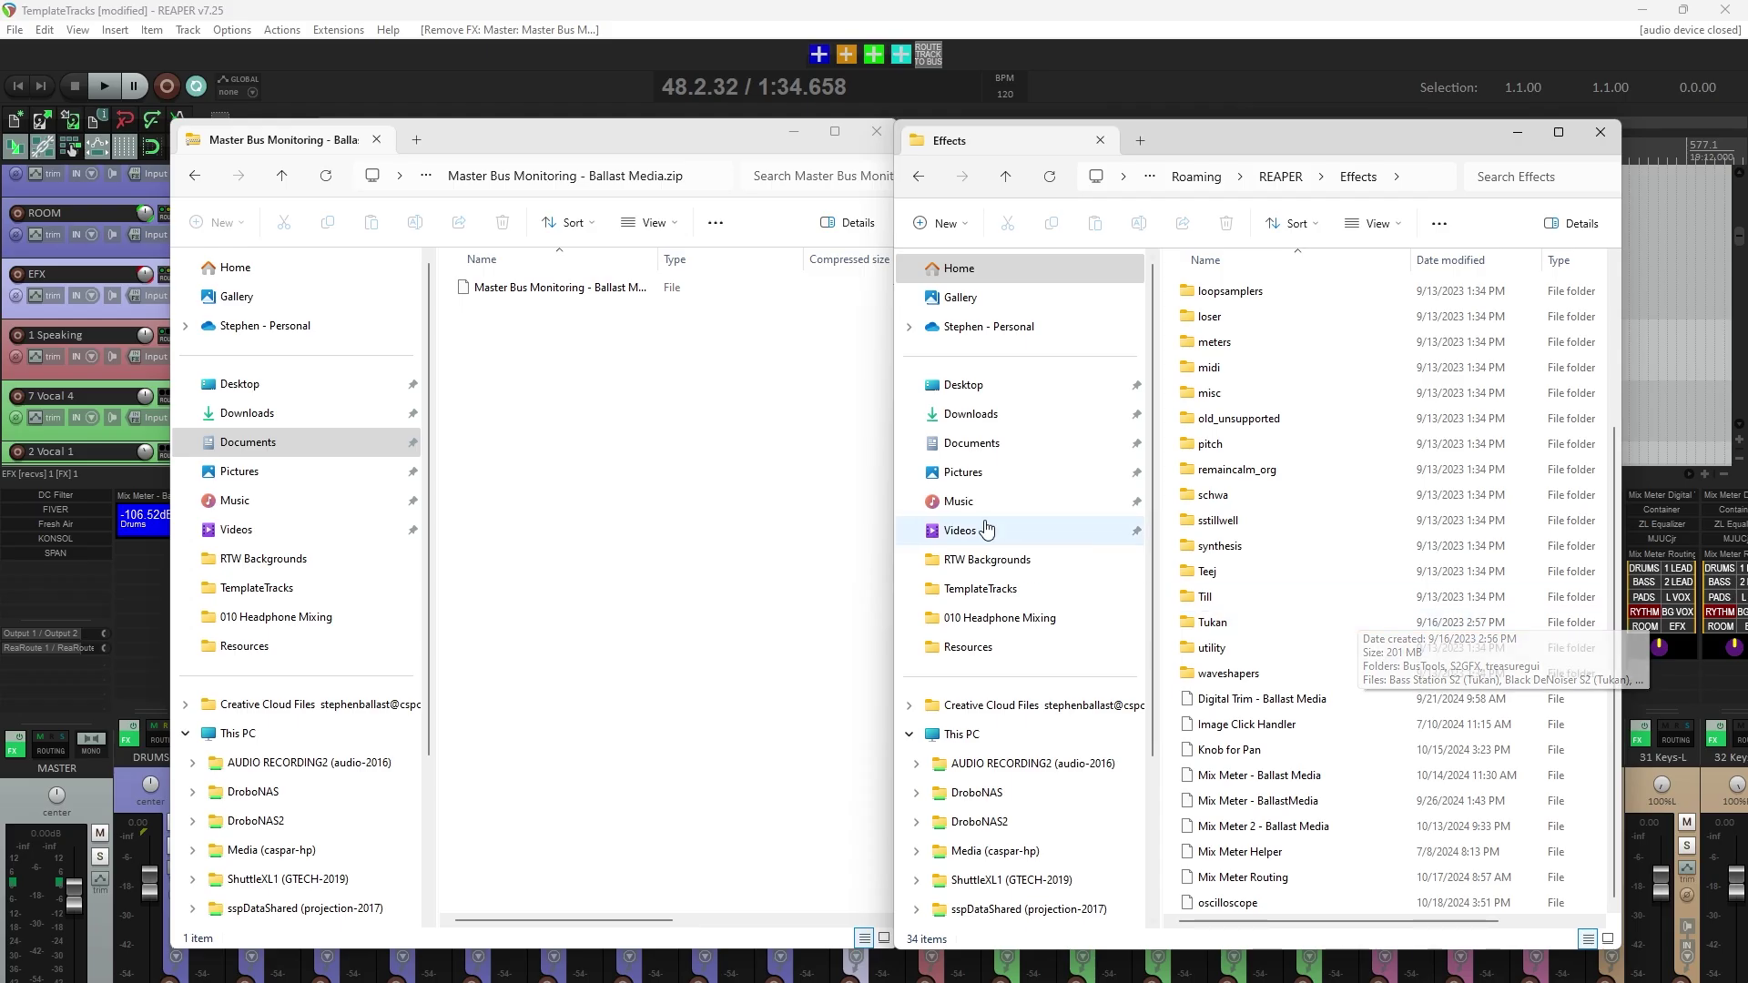
{"action": "left_click_drag", "start_coordinate": [564, 287], "coordinate": [1346, 839]}
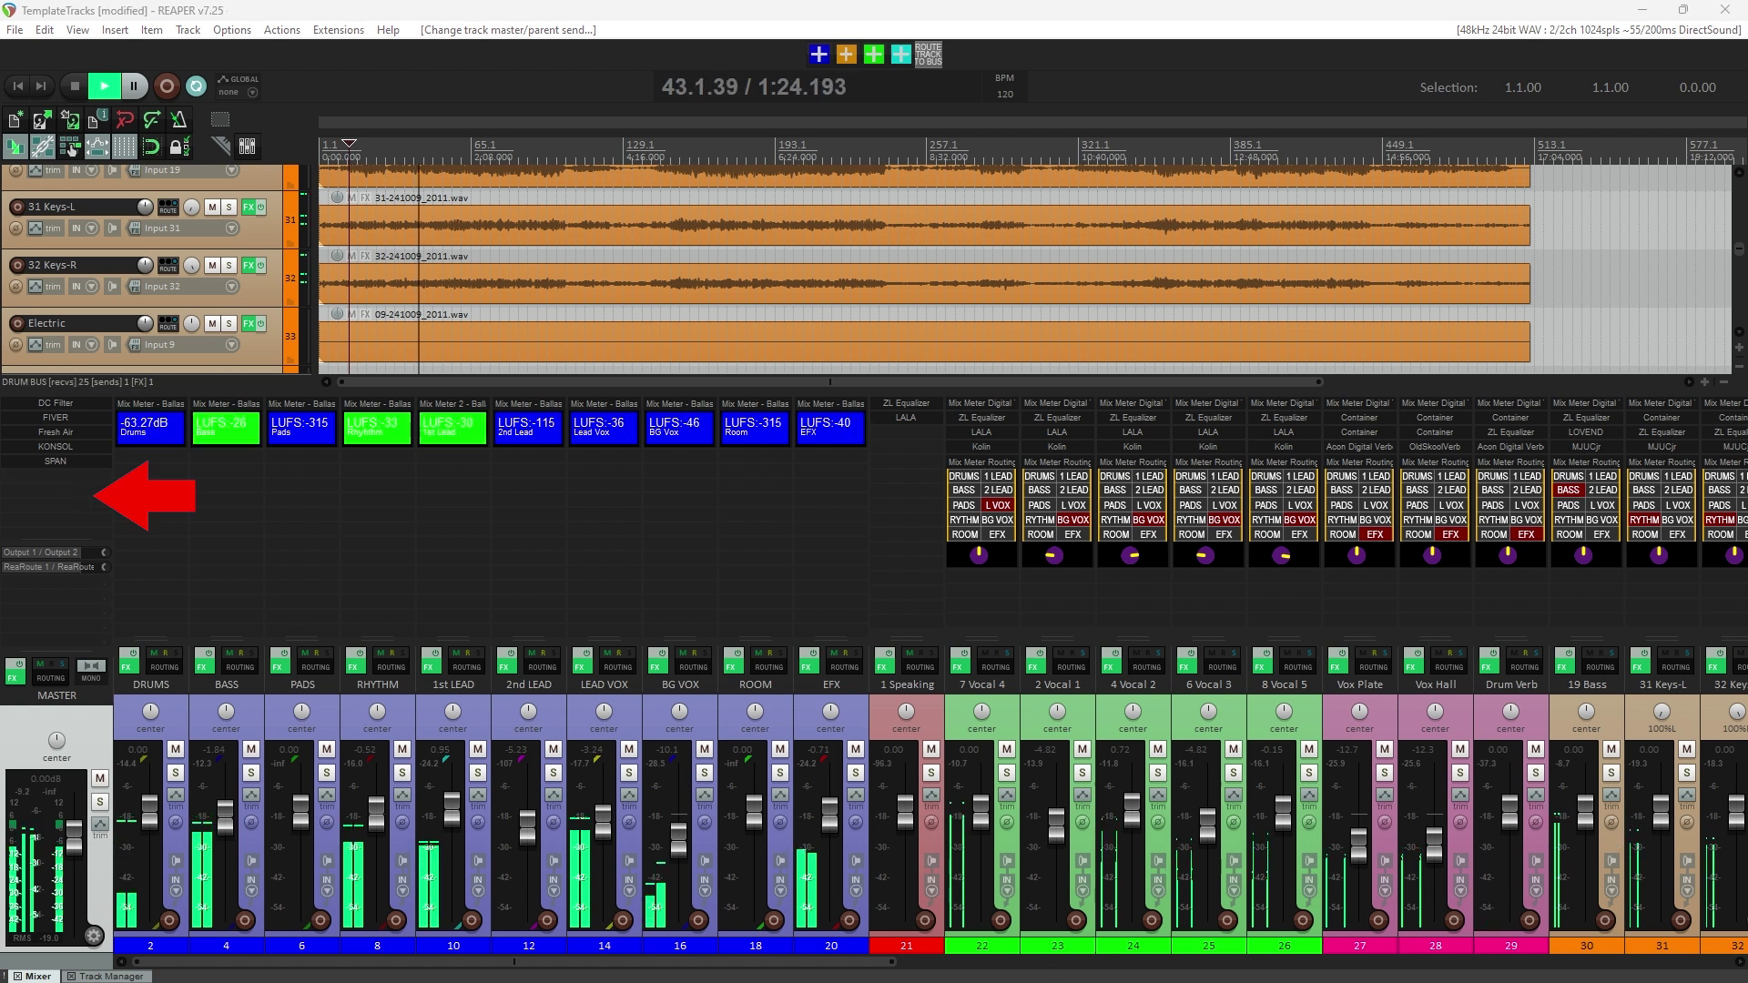
- Add the Master Bus Monitoring - Ballast Media effect to the master track and move it to the start of the effects chain
{"action": "double_click", "coordinate": [55, 496]}
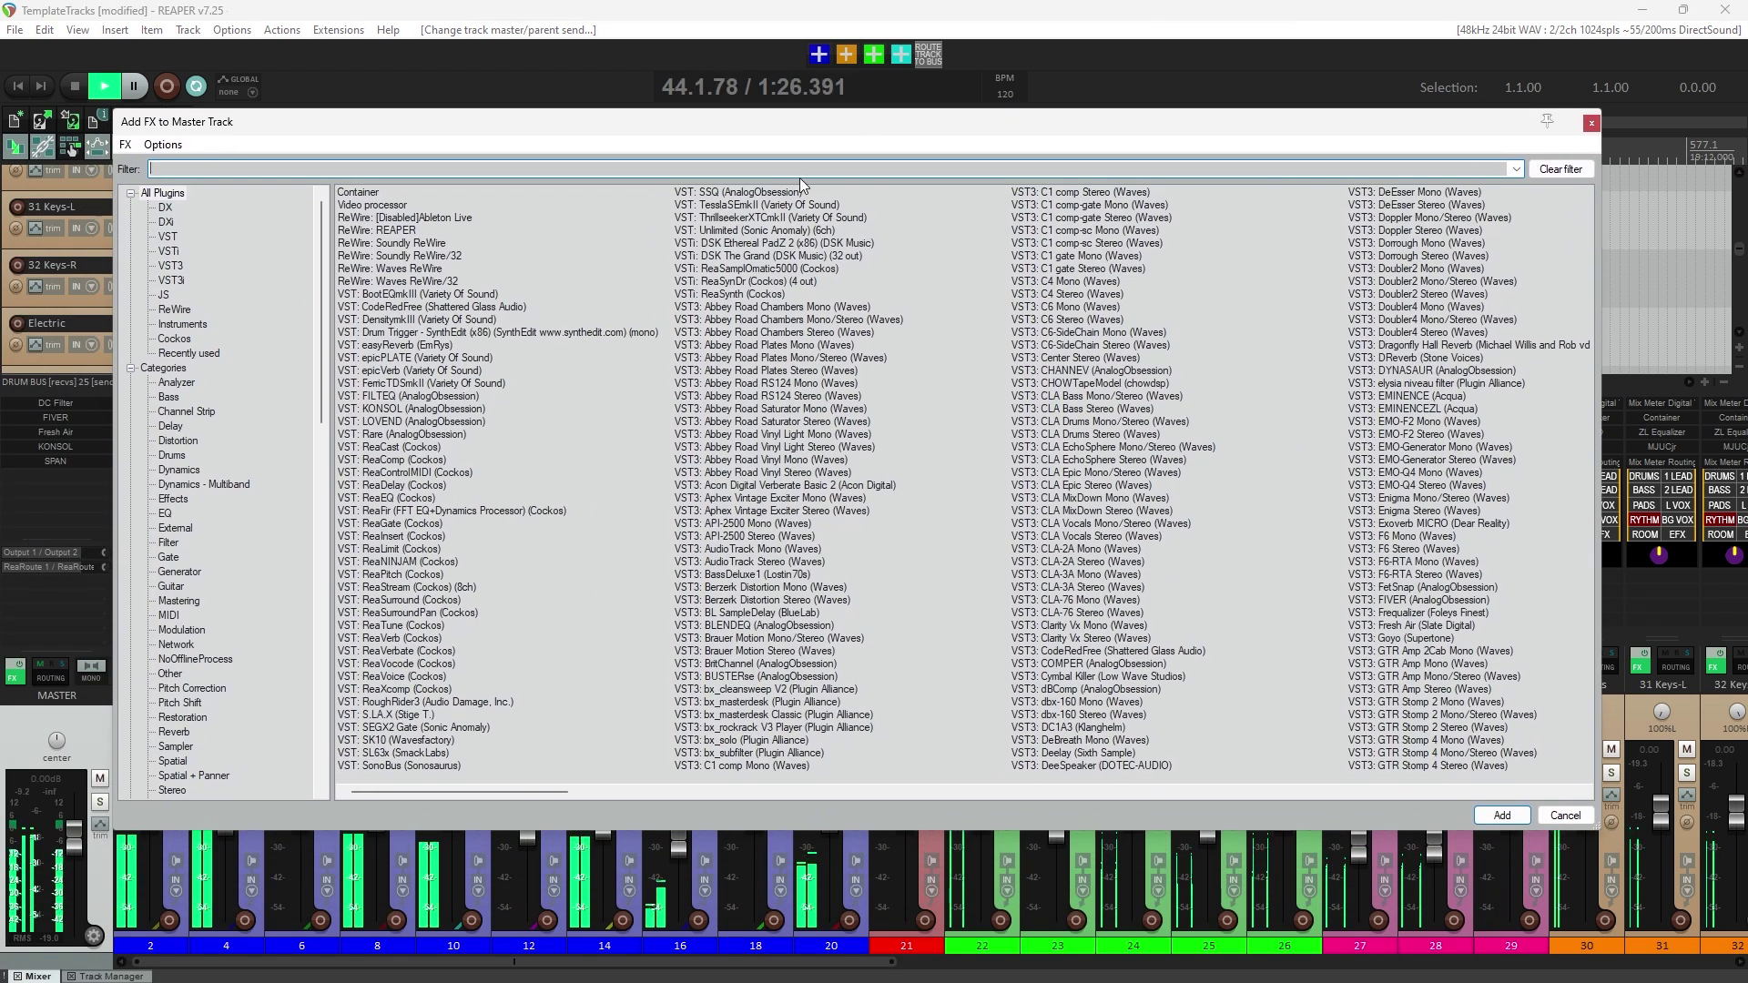
{"action": "type", "text": "master bus"}
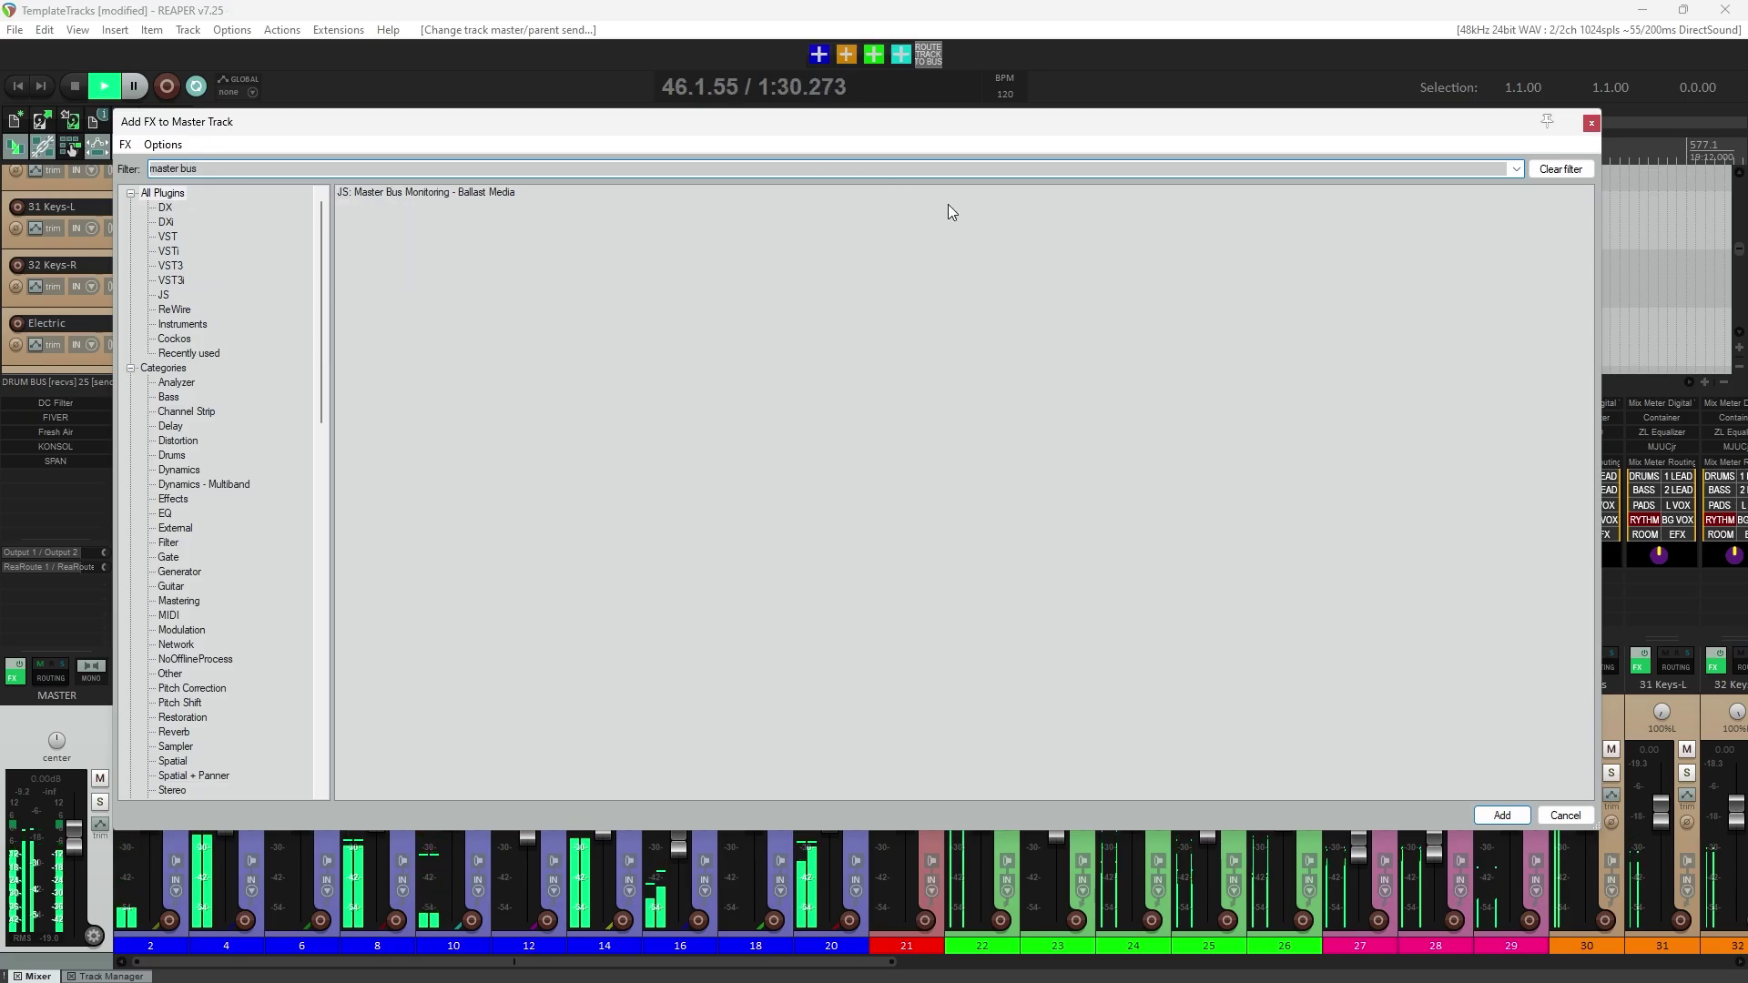
{"action": "double_click", "coordinate": [460, 192]}
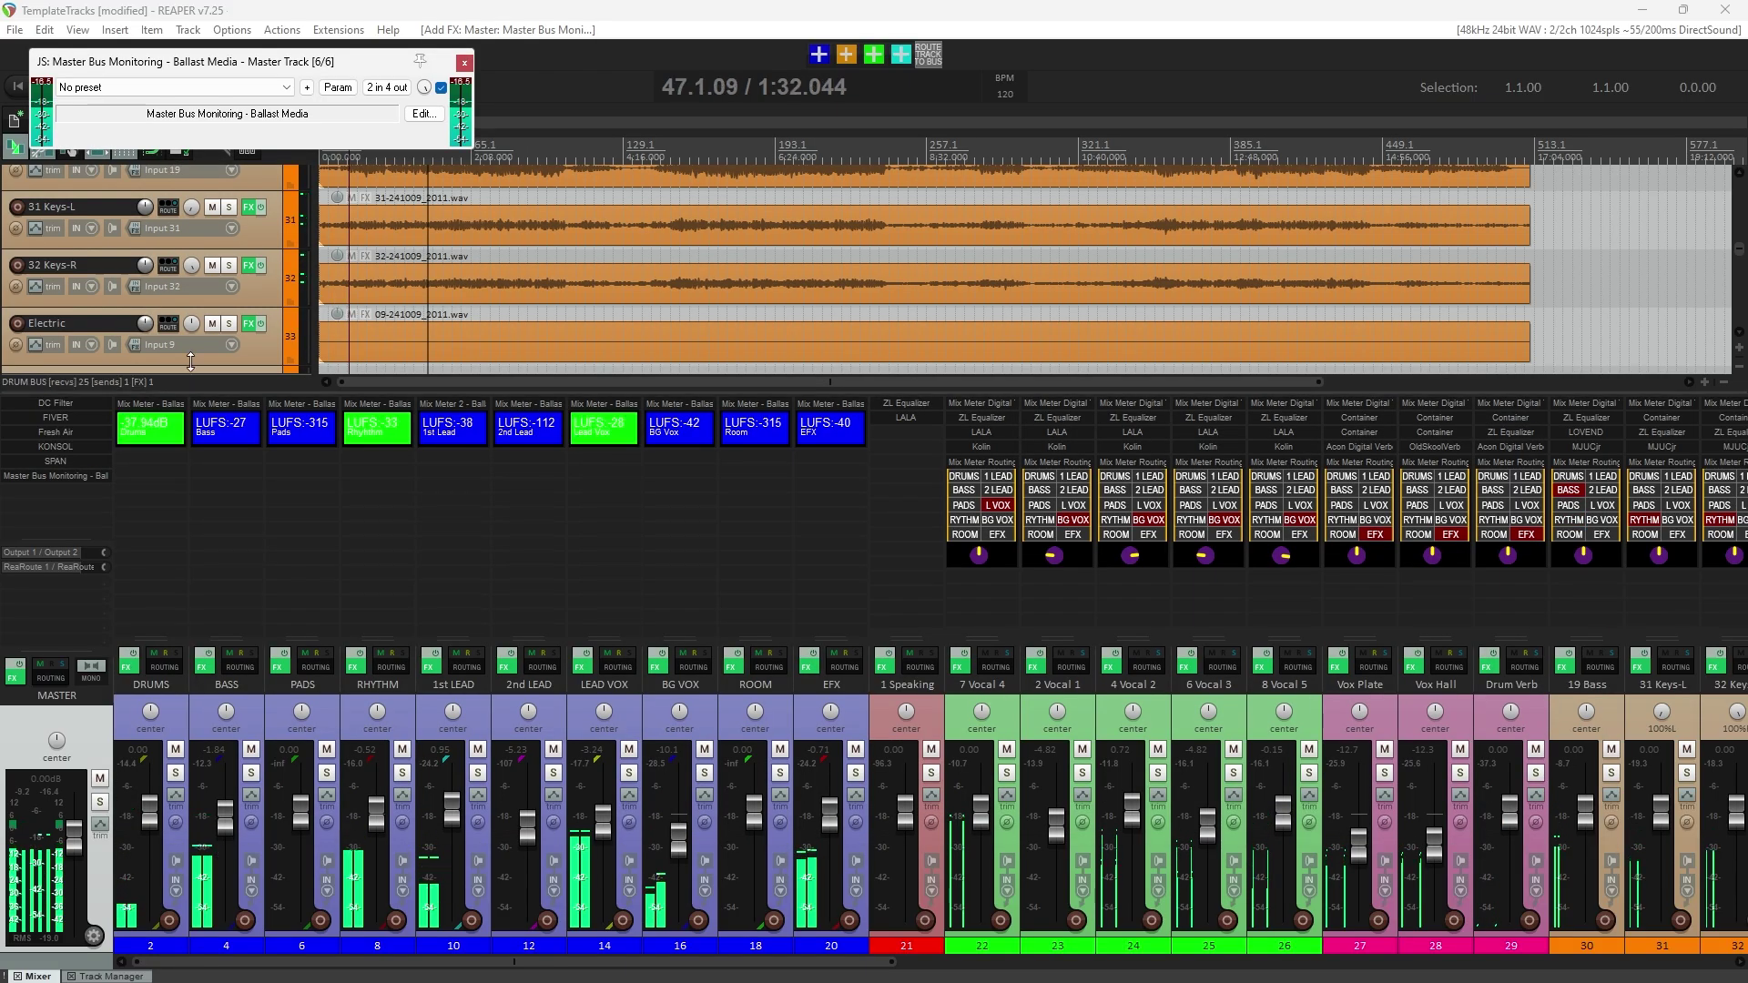
{"action": "left_click_drag", "start_coordinate": [69, 470], "coordinate": [69, 401]}
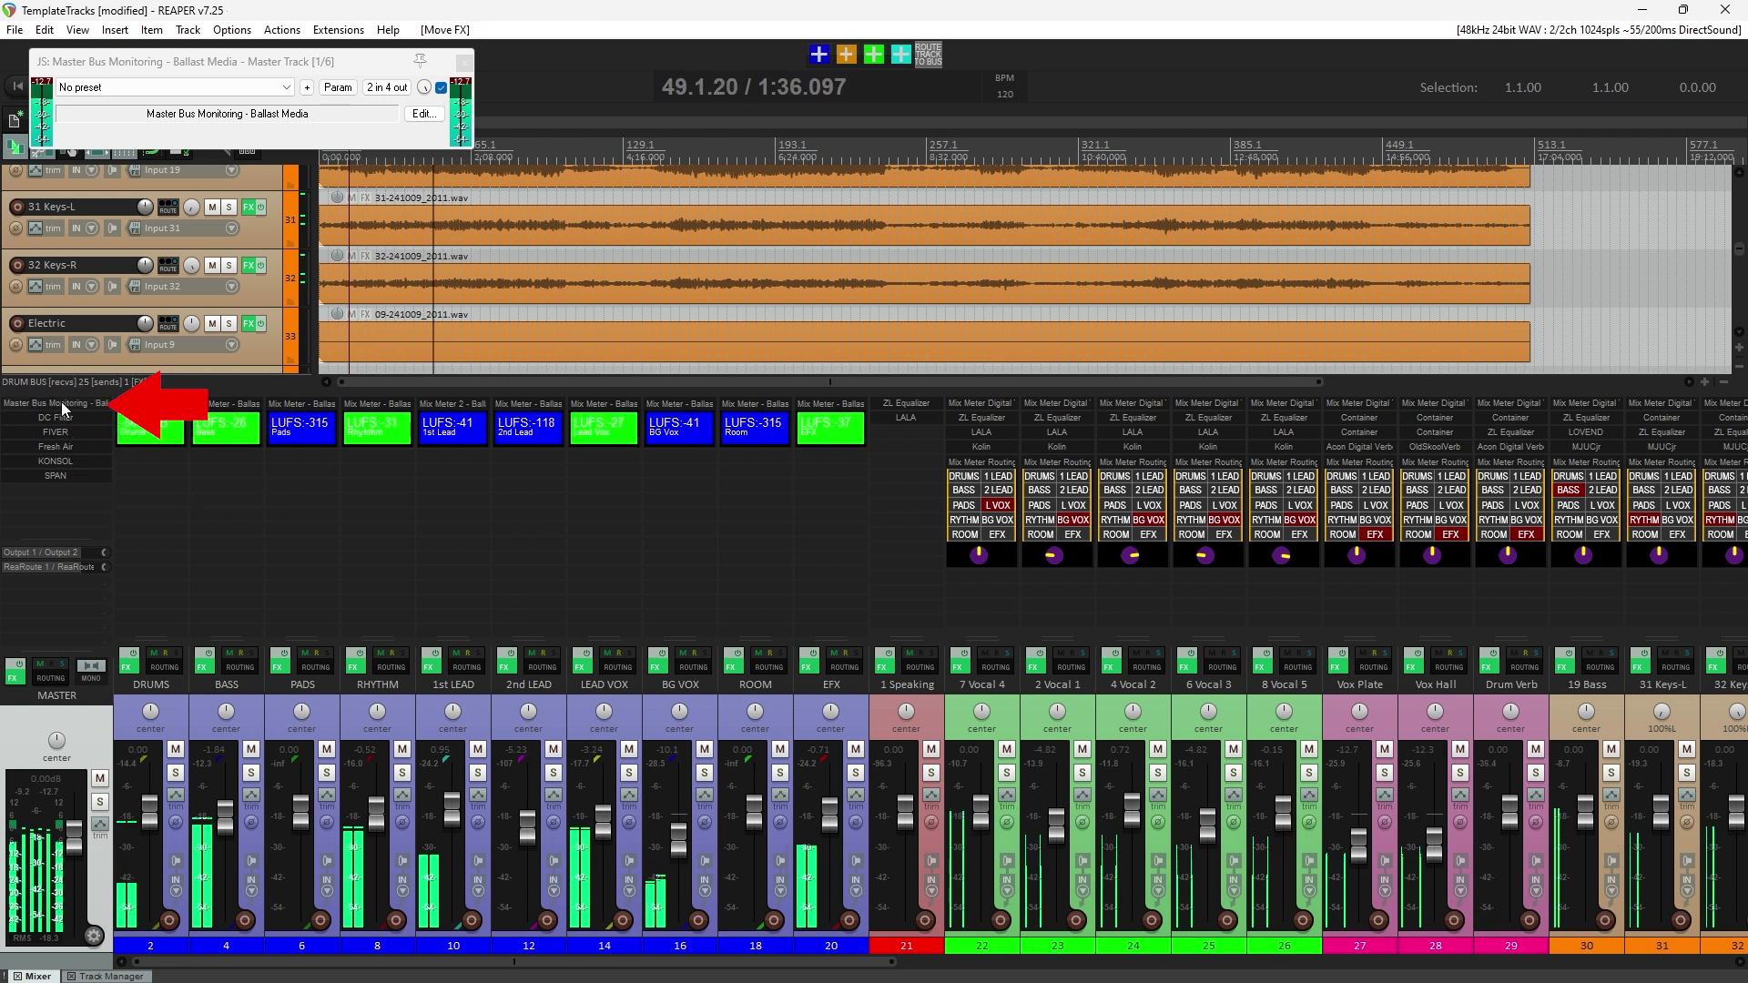
{"action": "key", "text": "Escape"}
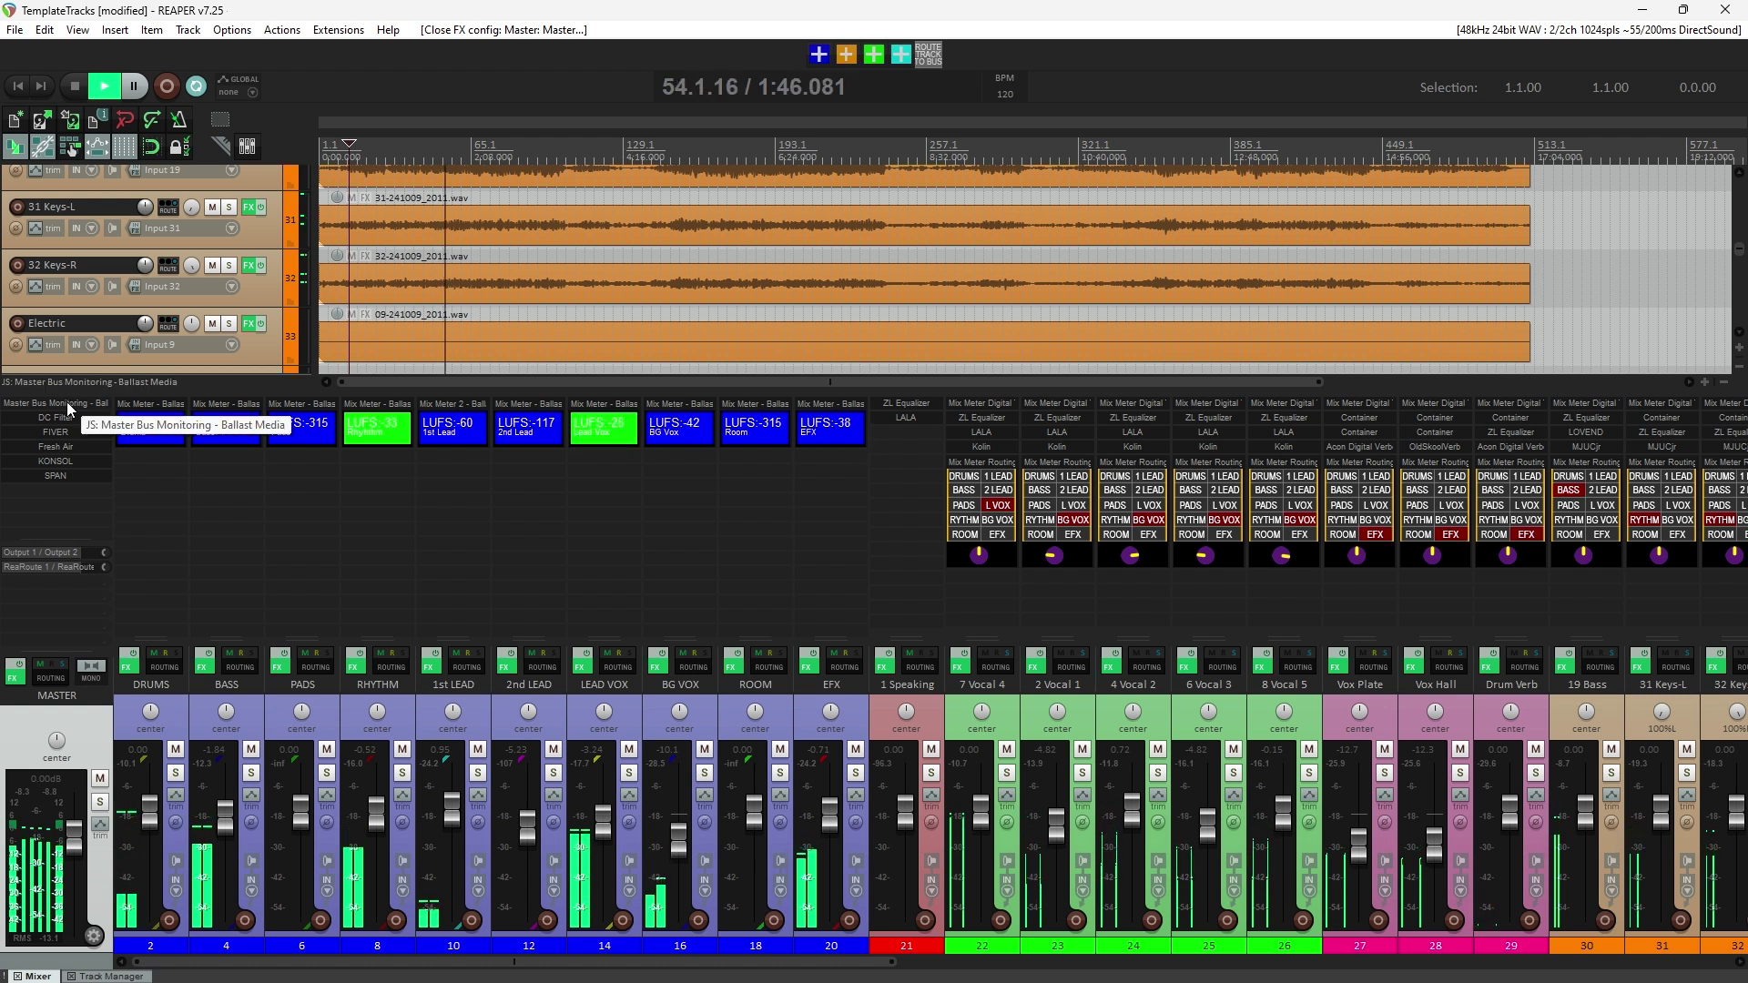
- Restart playback and route the master DC Filter's left and right outputs additionally to track channels 3 and 4
{"action": "key", "text": "space"}
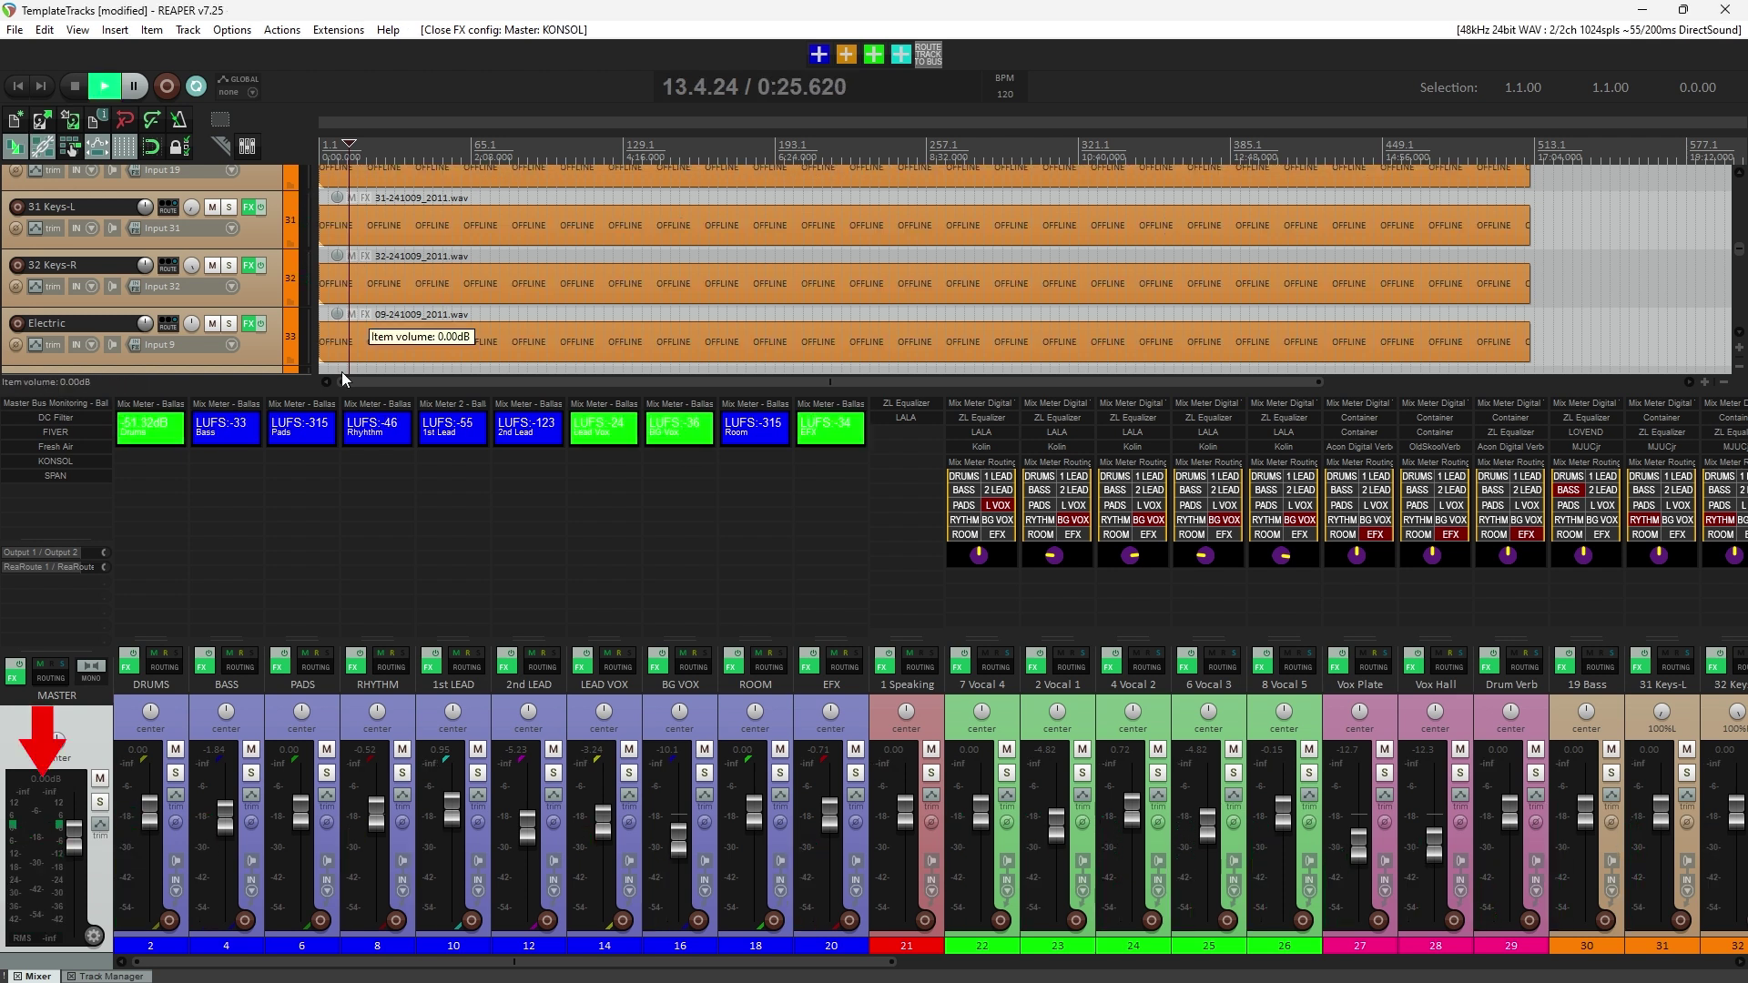
{"action": "key", "text": "space"}
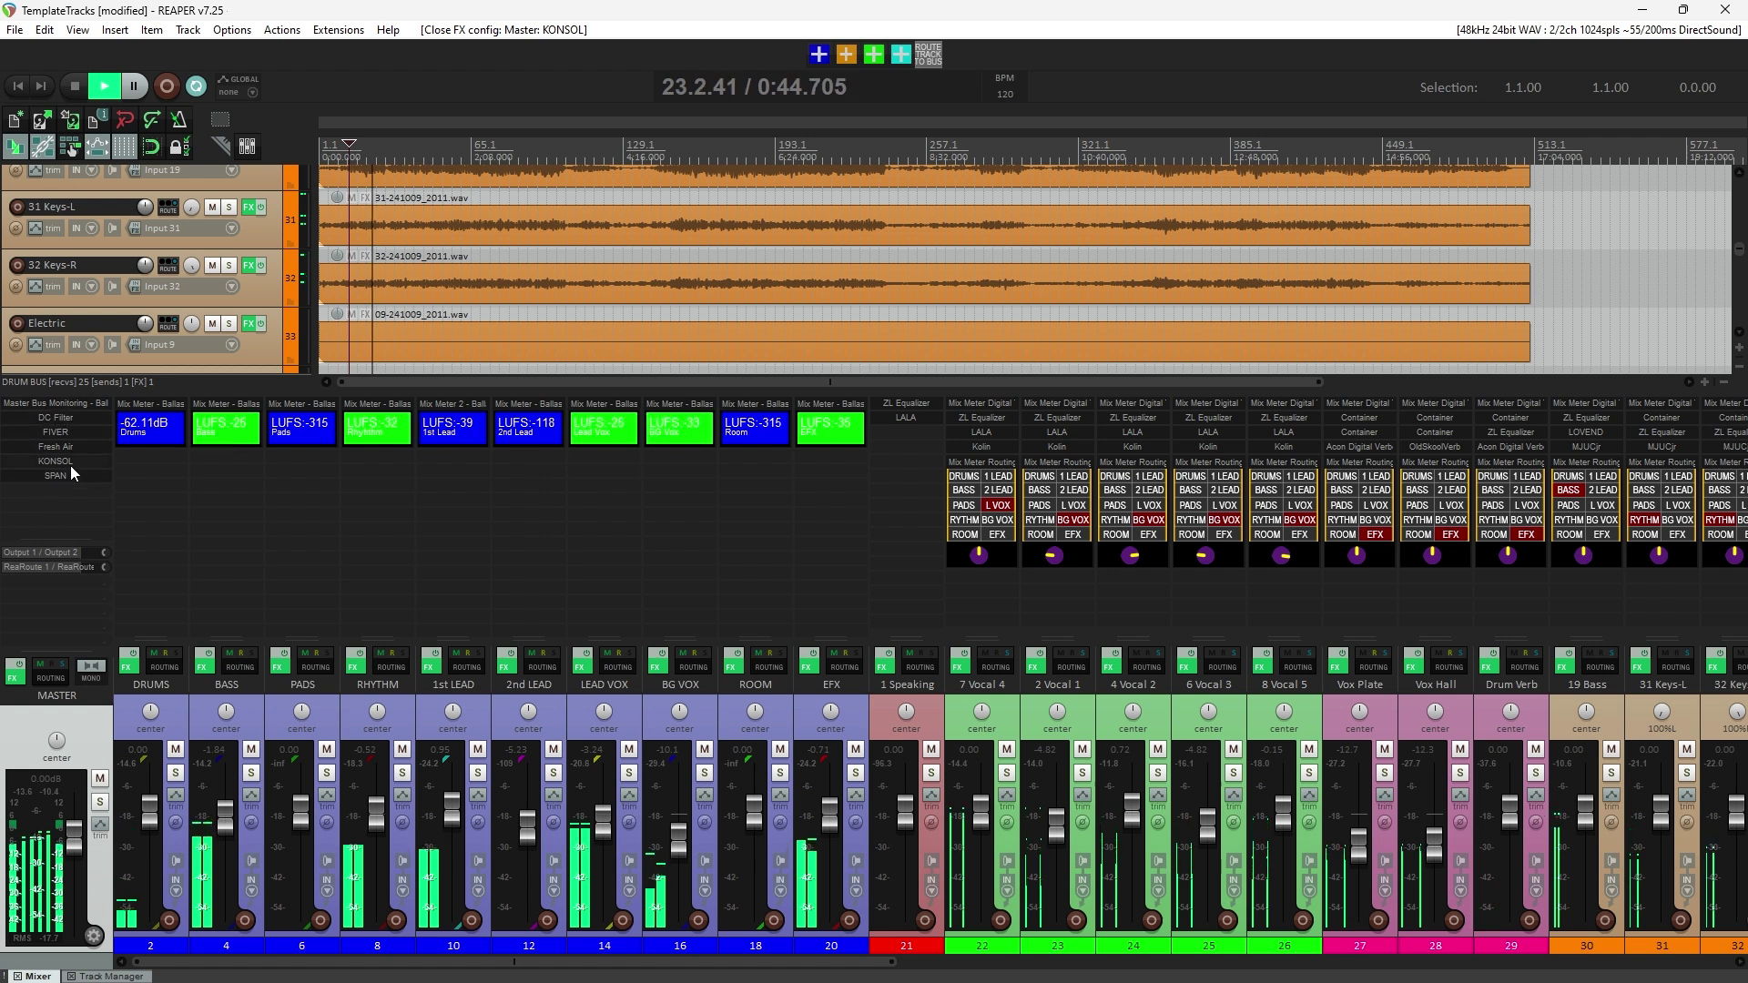
{"action": "left_click", "coordinate": [64, 417]}
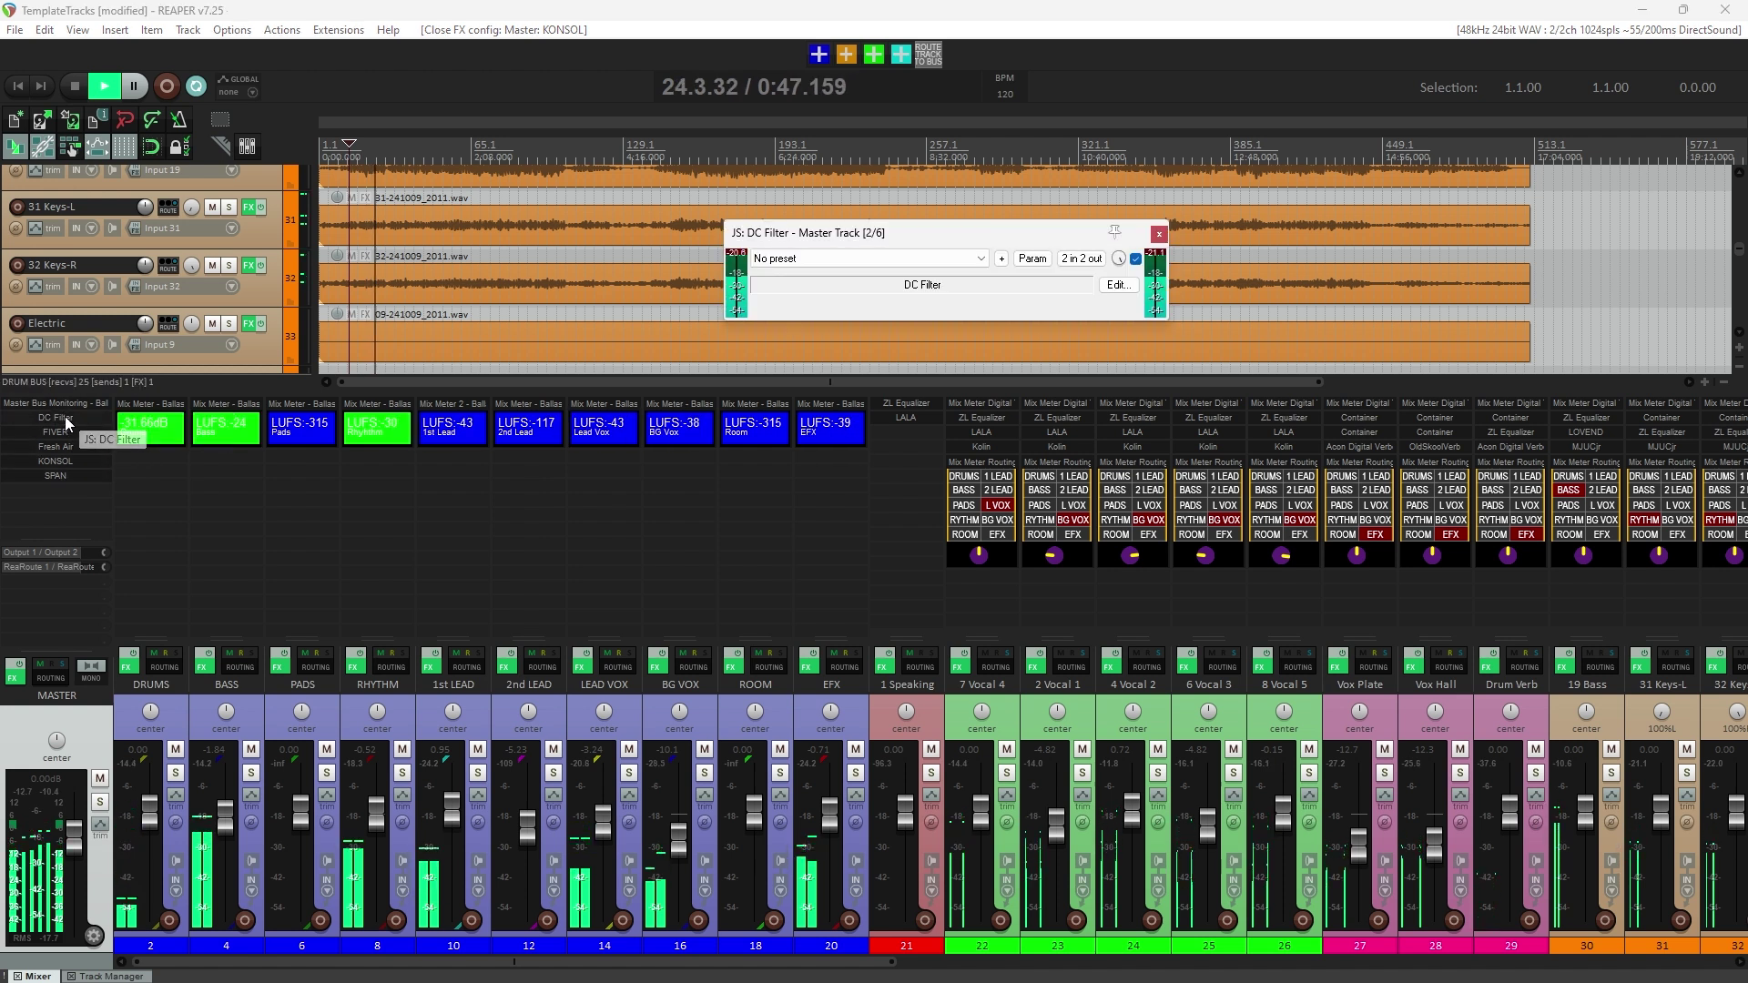
{"action": "left_click", "coordinate": [1080, 261]}
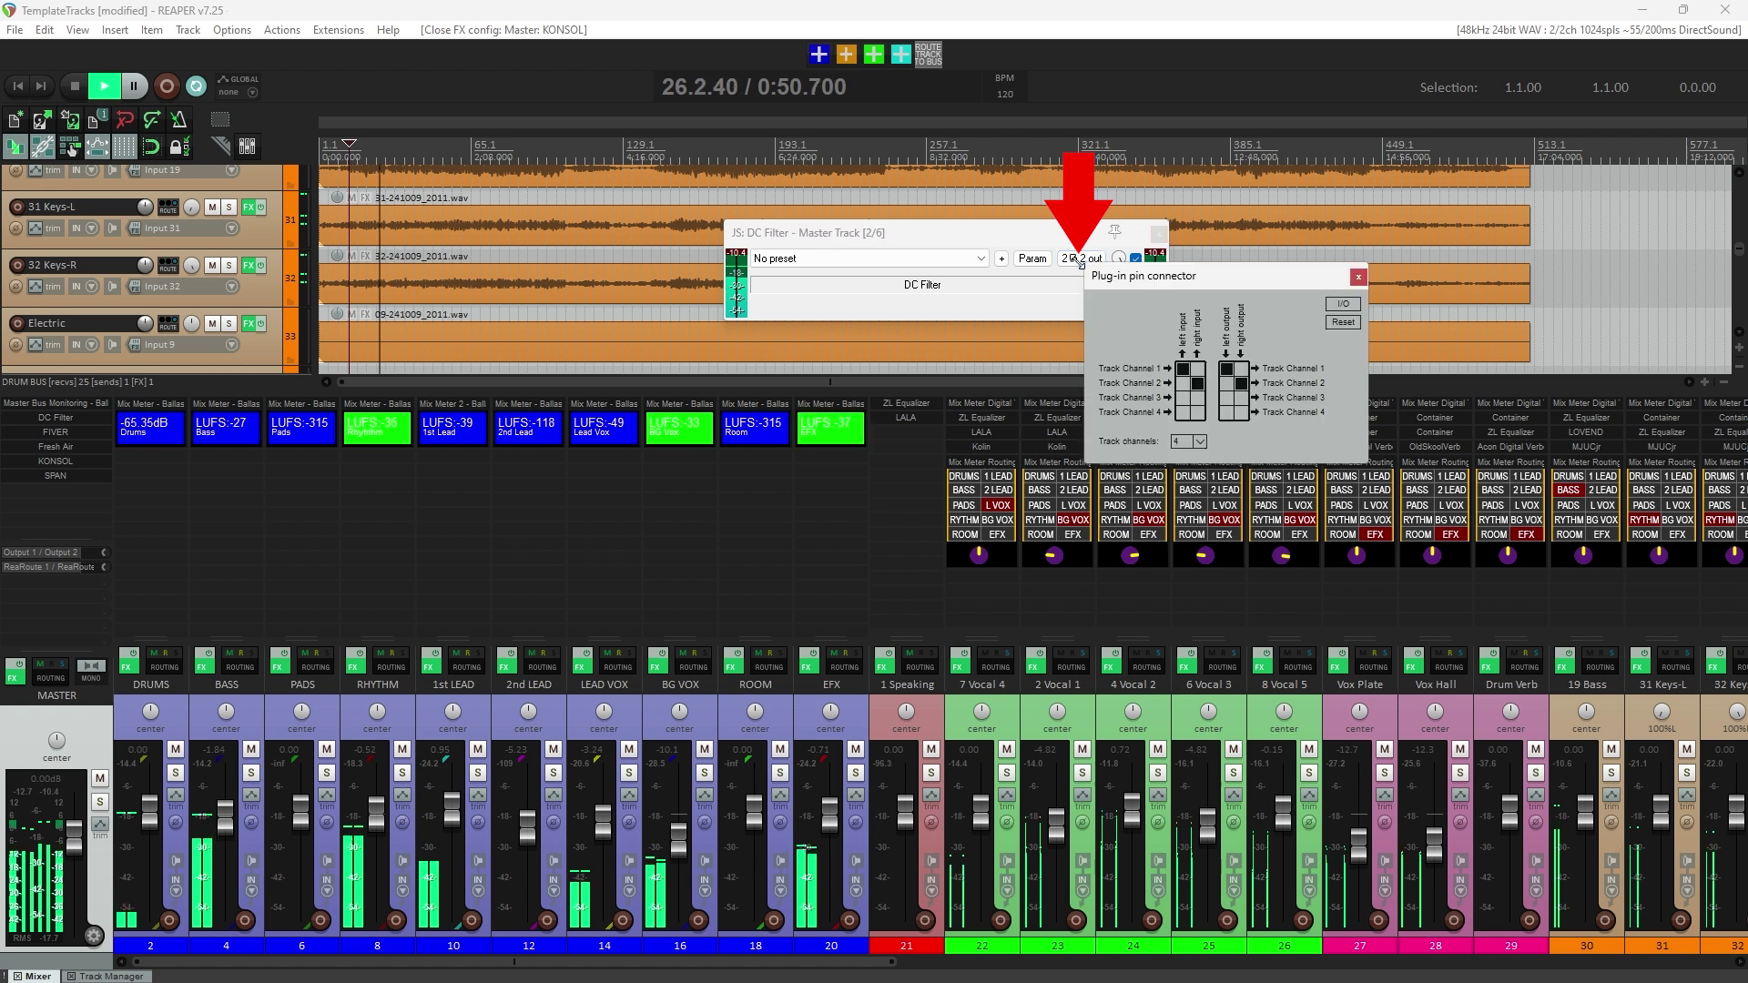
{"action": "left_click", "coordinate": [1227, 398]}
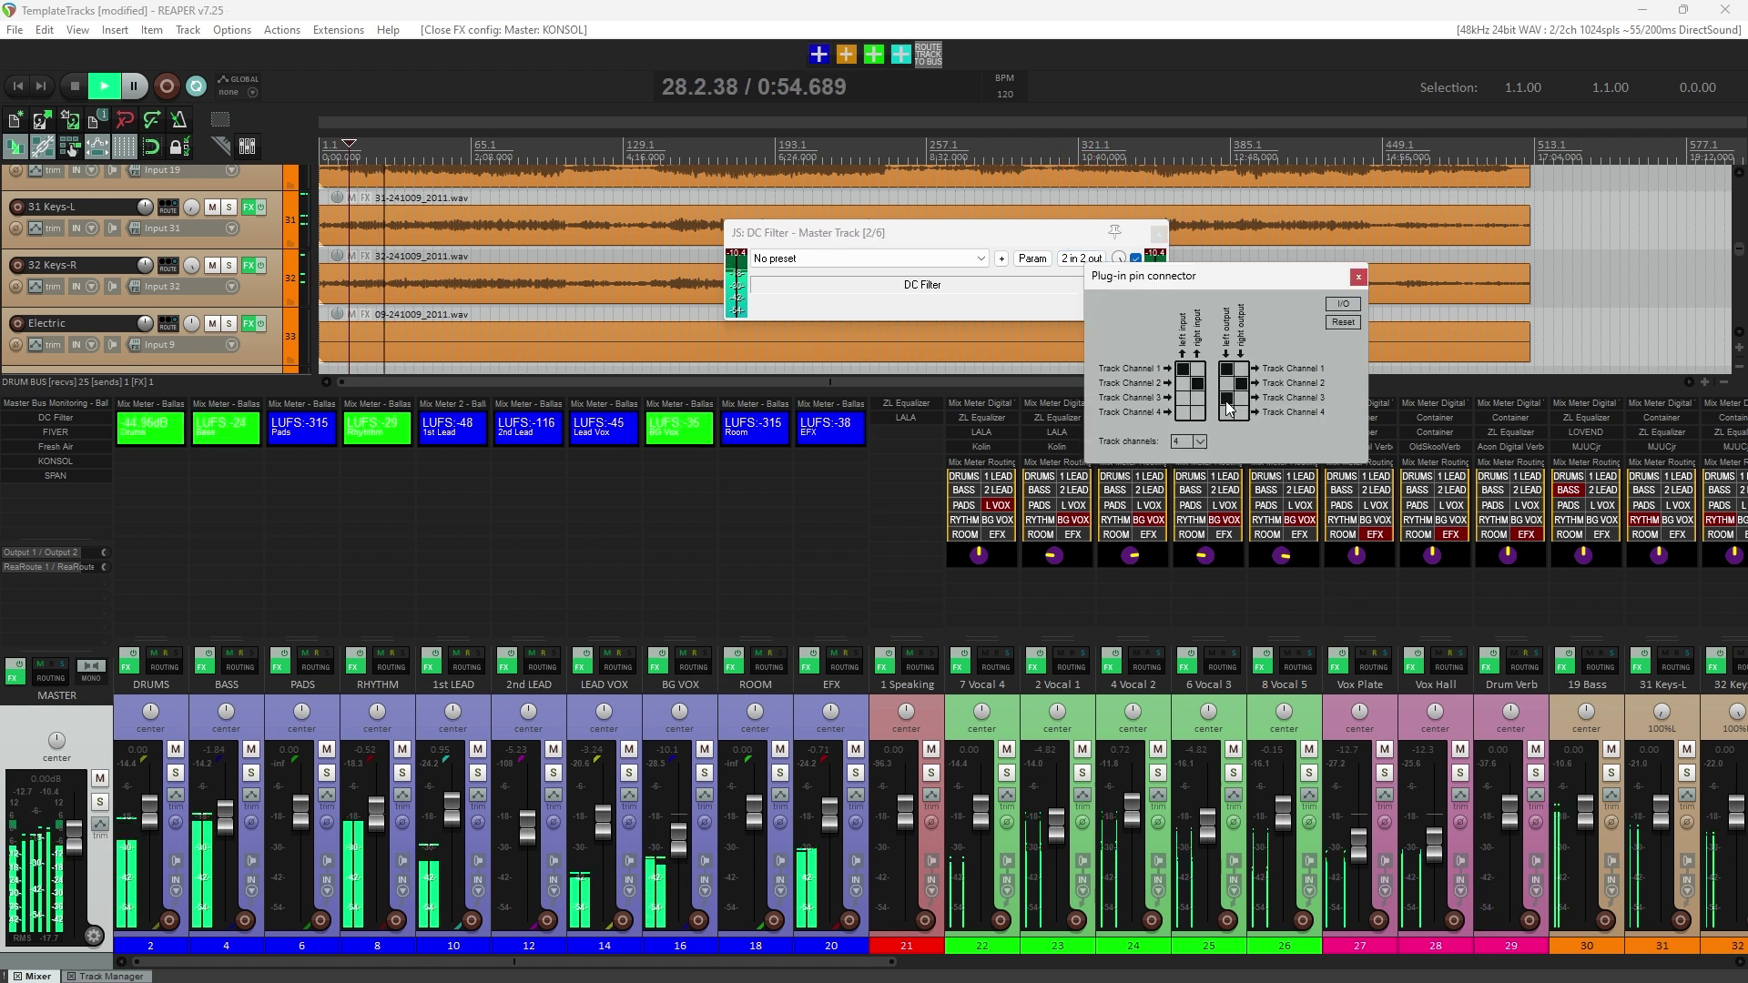
{"action": "left_click", "coordinate": [1244, 415]}
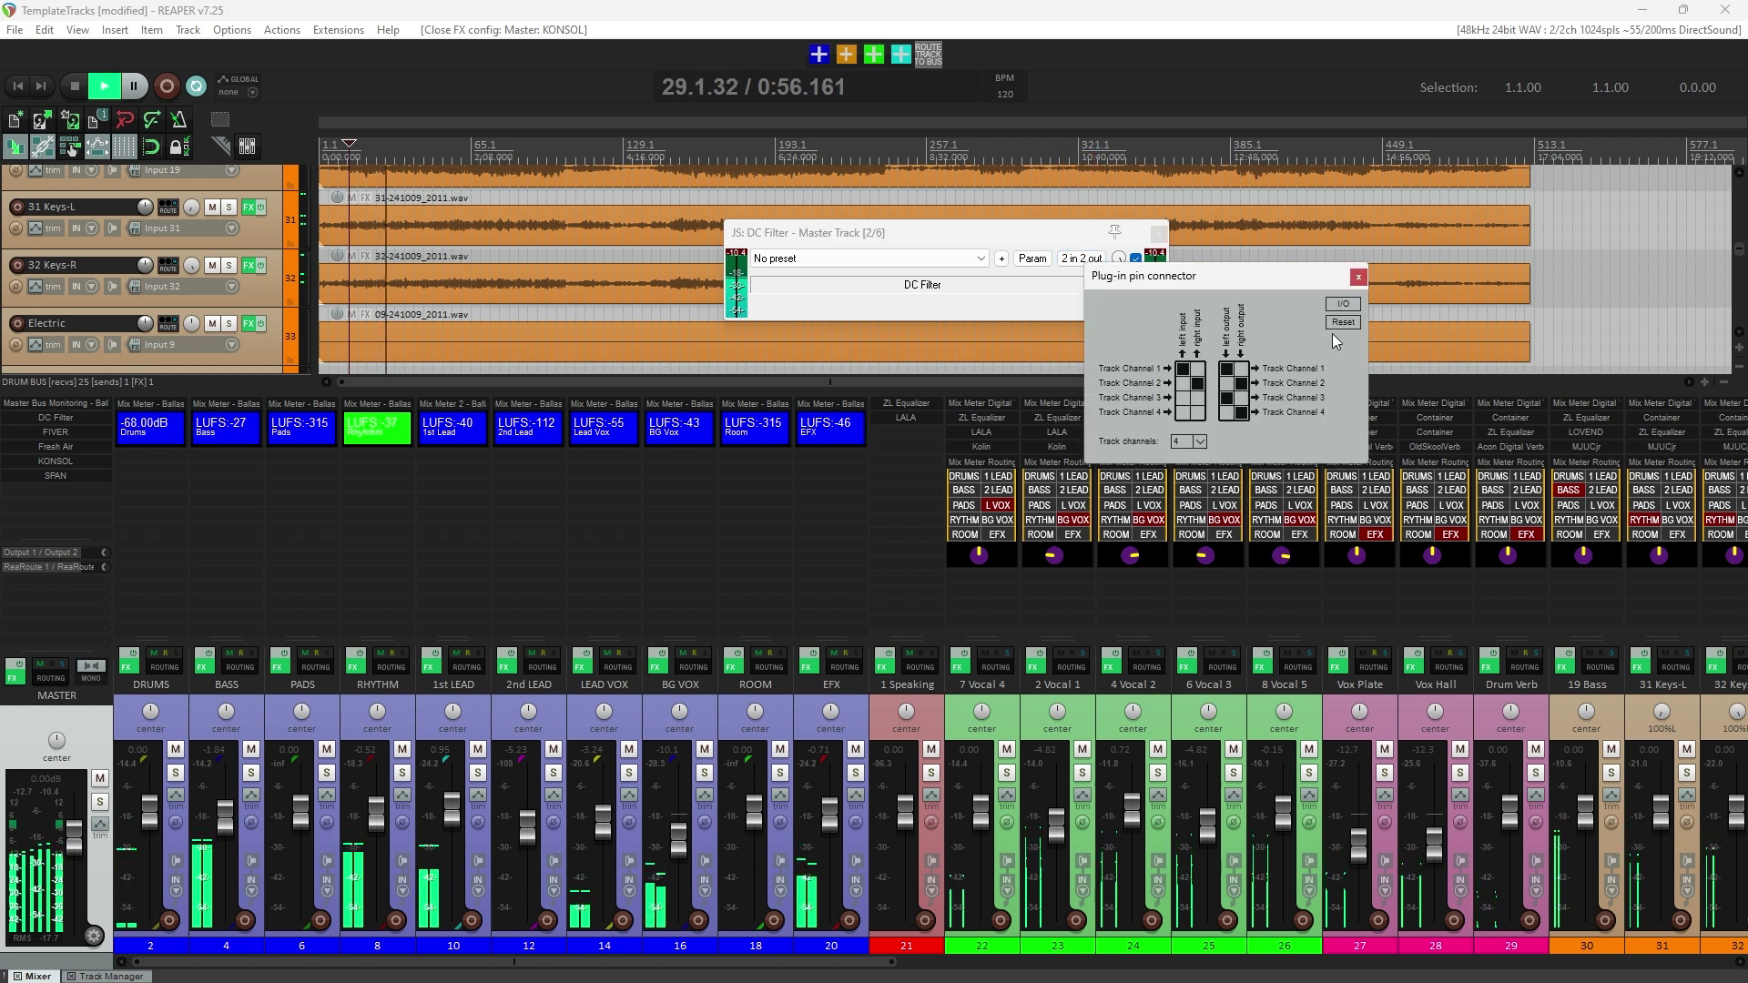
{"action": "left_click", "coordinate": [1357, 277]}
{"action": "left_click", "coordinate": [1157, 233]}
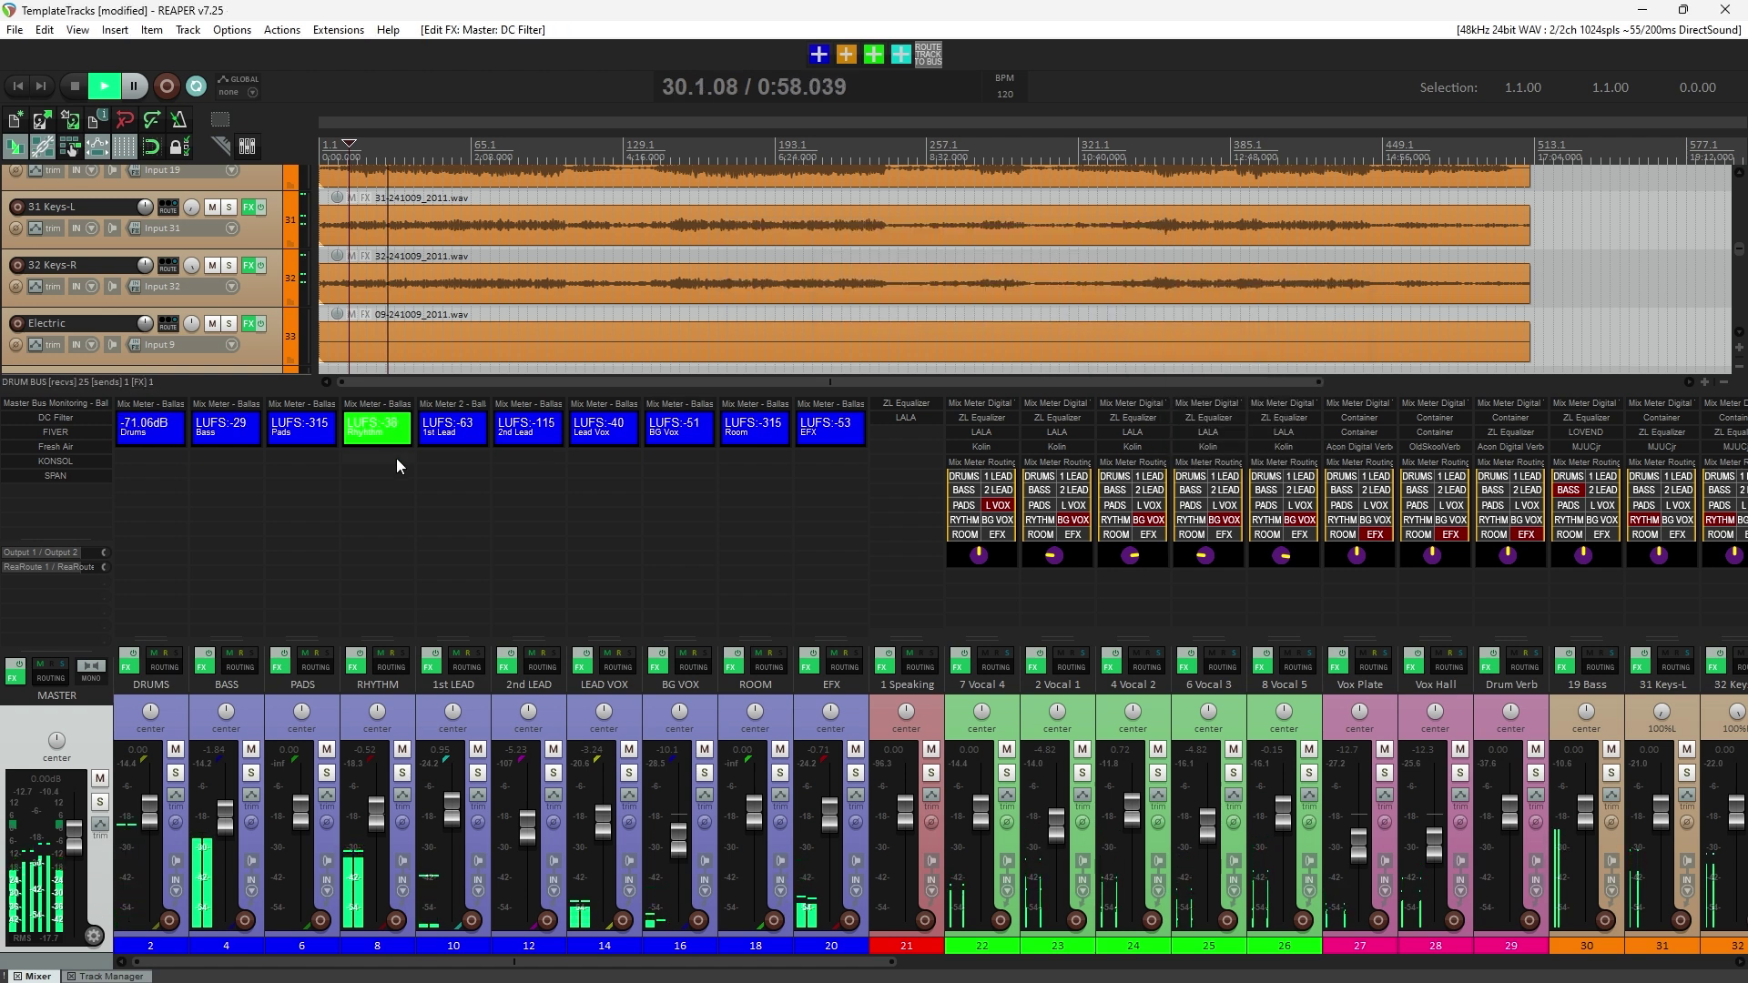
- Route the outputs of FIVER and Fresh Air on the master track additionally to track channels 3 and 4
{"action": "left_click", "coordinate": [55, 432]}
{"action": "left_click", "coordinate": [1105, 257]}
{"action": "left_click", "coordinate": [1227, 399]}
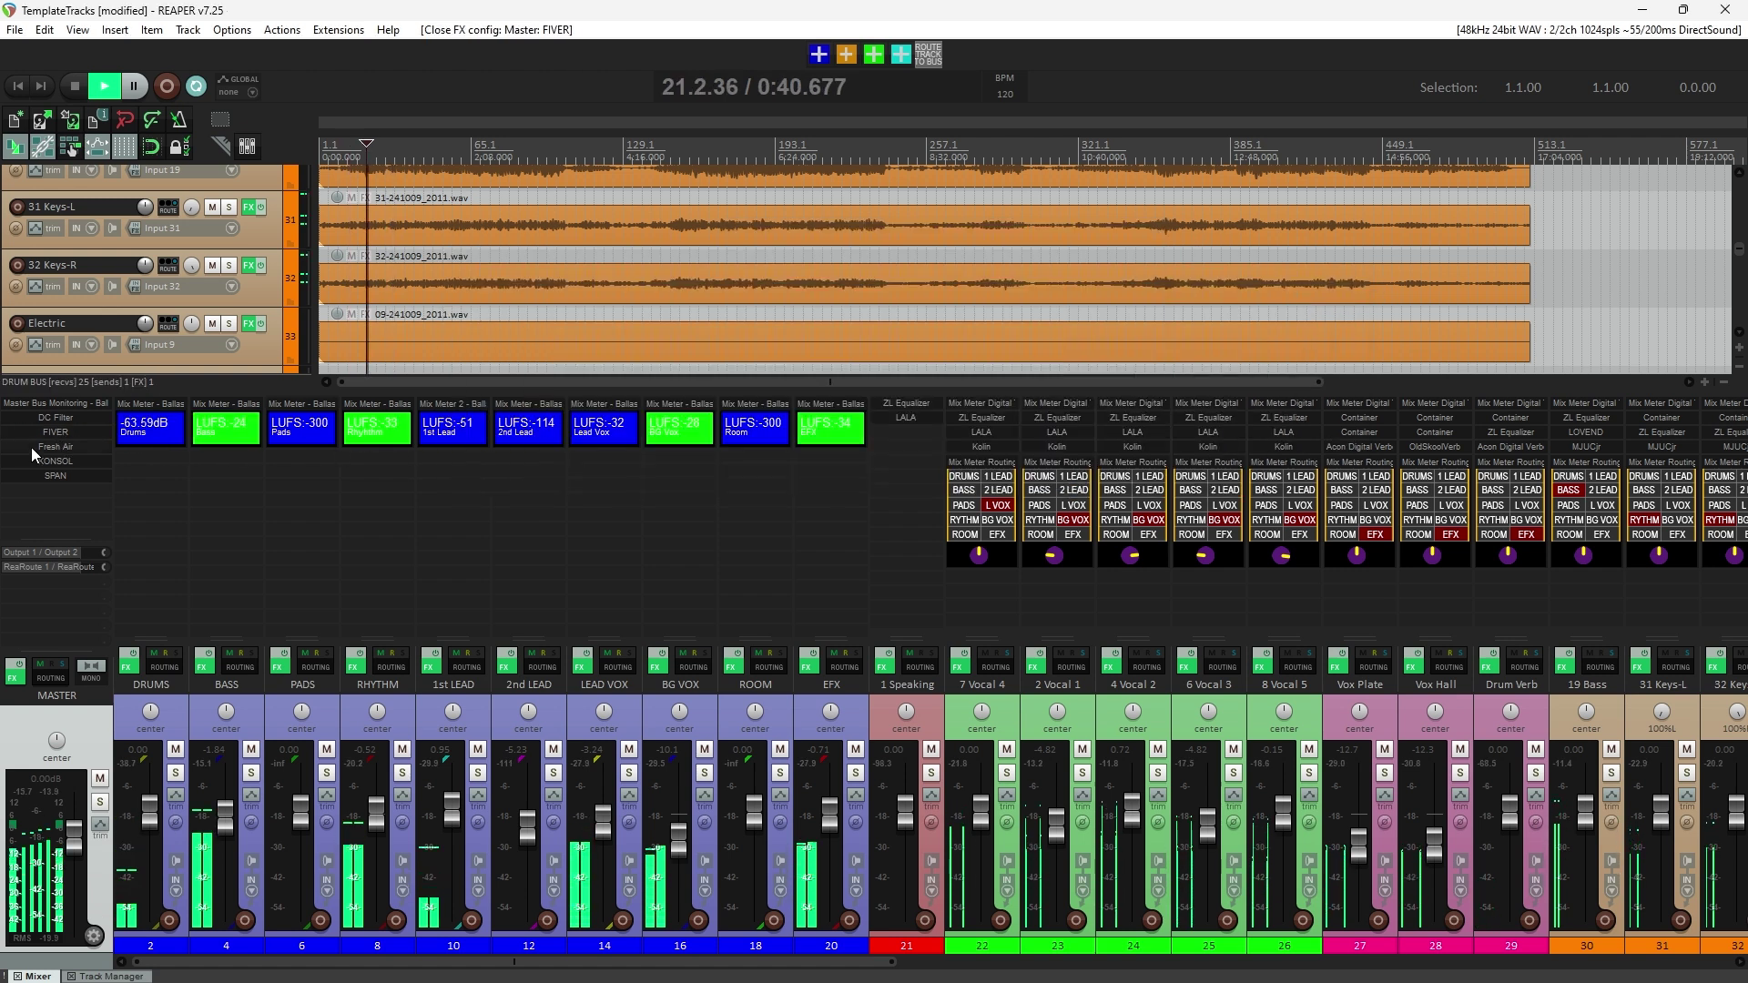
{"action": "left_click", "coordinate": [56, 446]}
{"action": "left_click", "coordinate": [1072, 165]}
{"action": "left_click", "coordinate": [1366, 168]}
{"action": "left_click", "coordinate": [1161, 136]}
- Route the outputs of KONSOL and SPAN on the master track additionally to track channels 3 and 4
{"action": "left_click", "coordinate": [56, 461]}
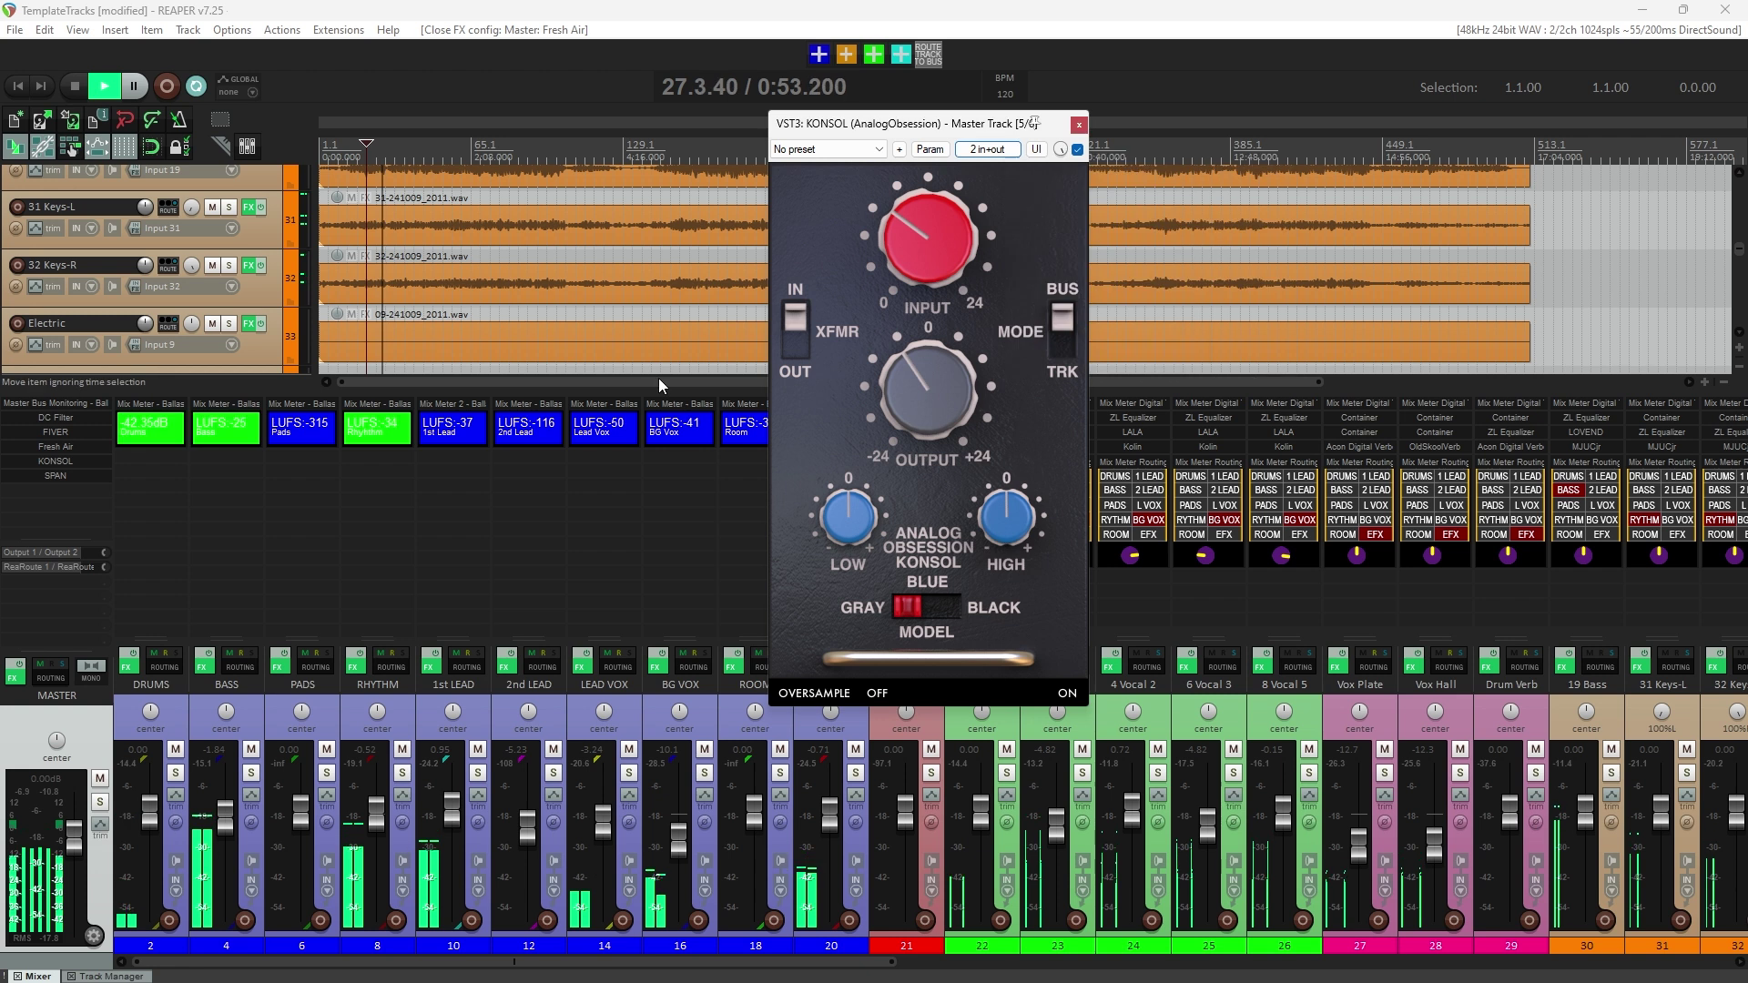
{"action": "left_click", "coordinate": [1078, 124]}
{"action": "left_click", "coordinate": [55, 475]}
{"action": "left_click", "coordinate": [616, 195]}
{"action": "left_click", "coordinate": [1548, 167]}
{"action": "left_click", "coordinate": [1300, 164]}
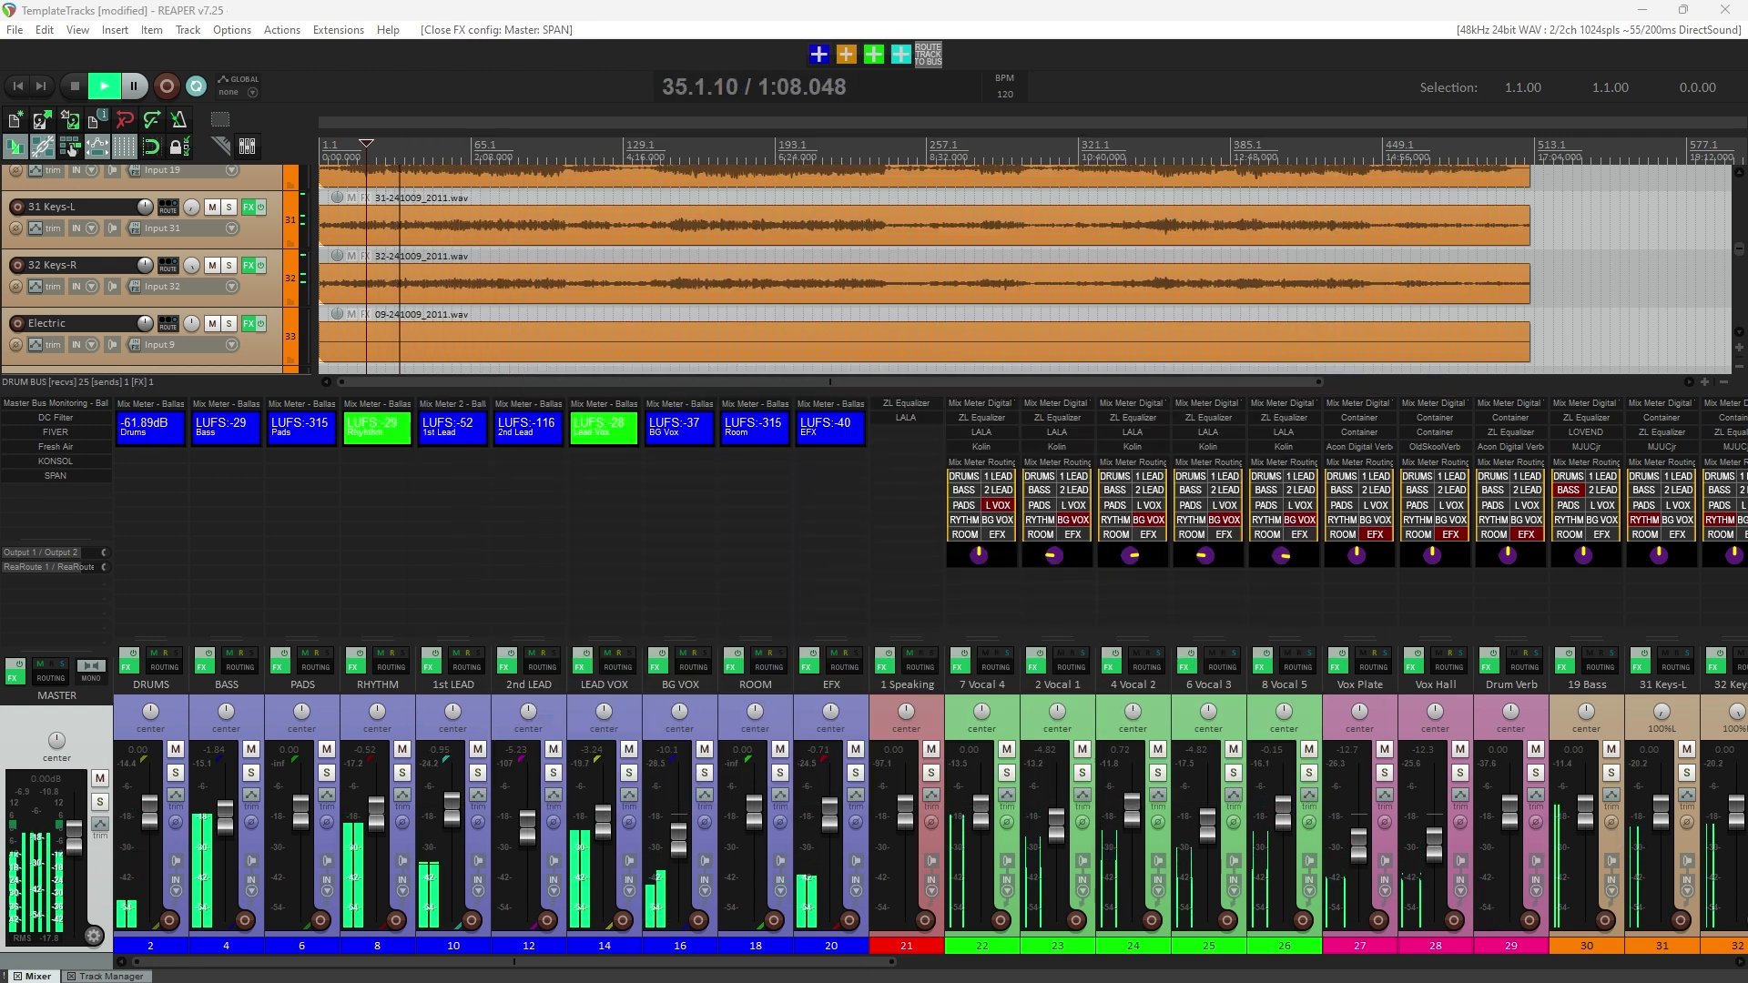
- Add ZL Equalizer after SPAN on the master track and turn on its Zero LAT option
{"action": "double_click", "coordinate": [54, 491]}
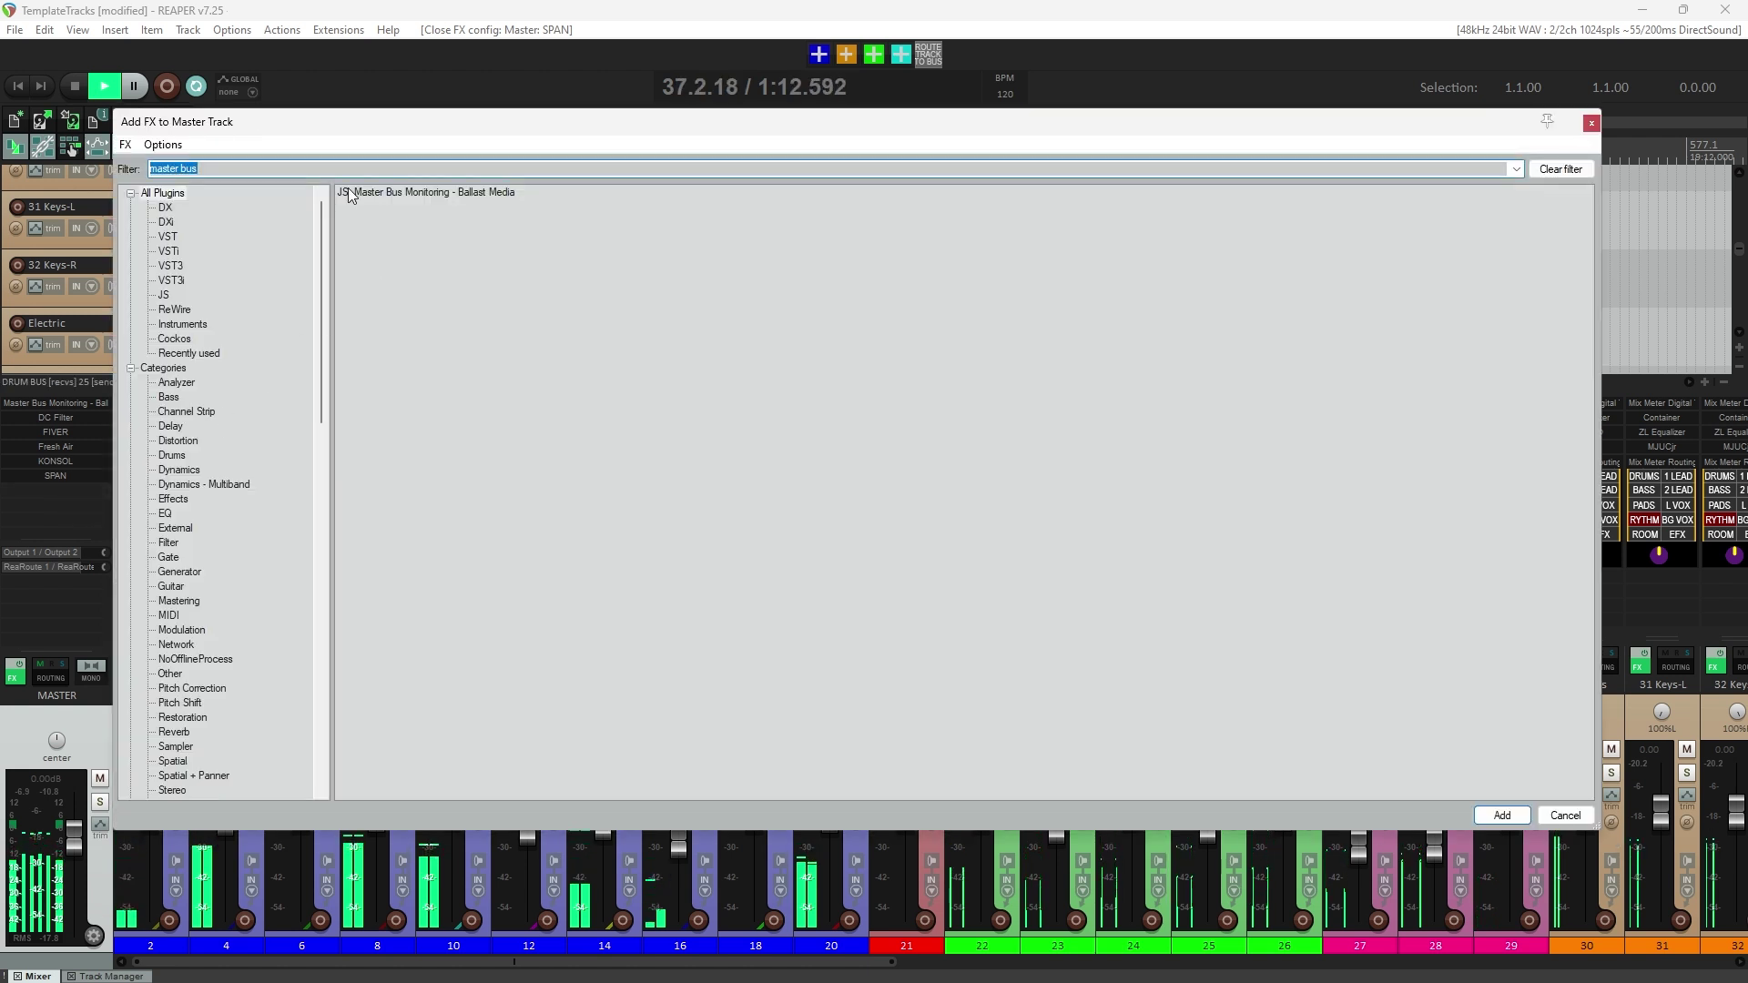
{"action": "type", "text": "zl e"}
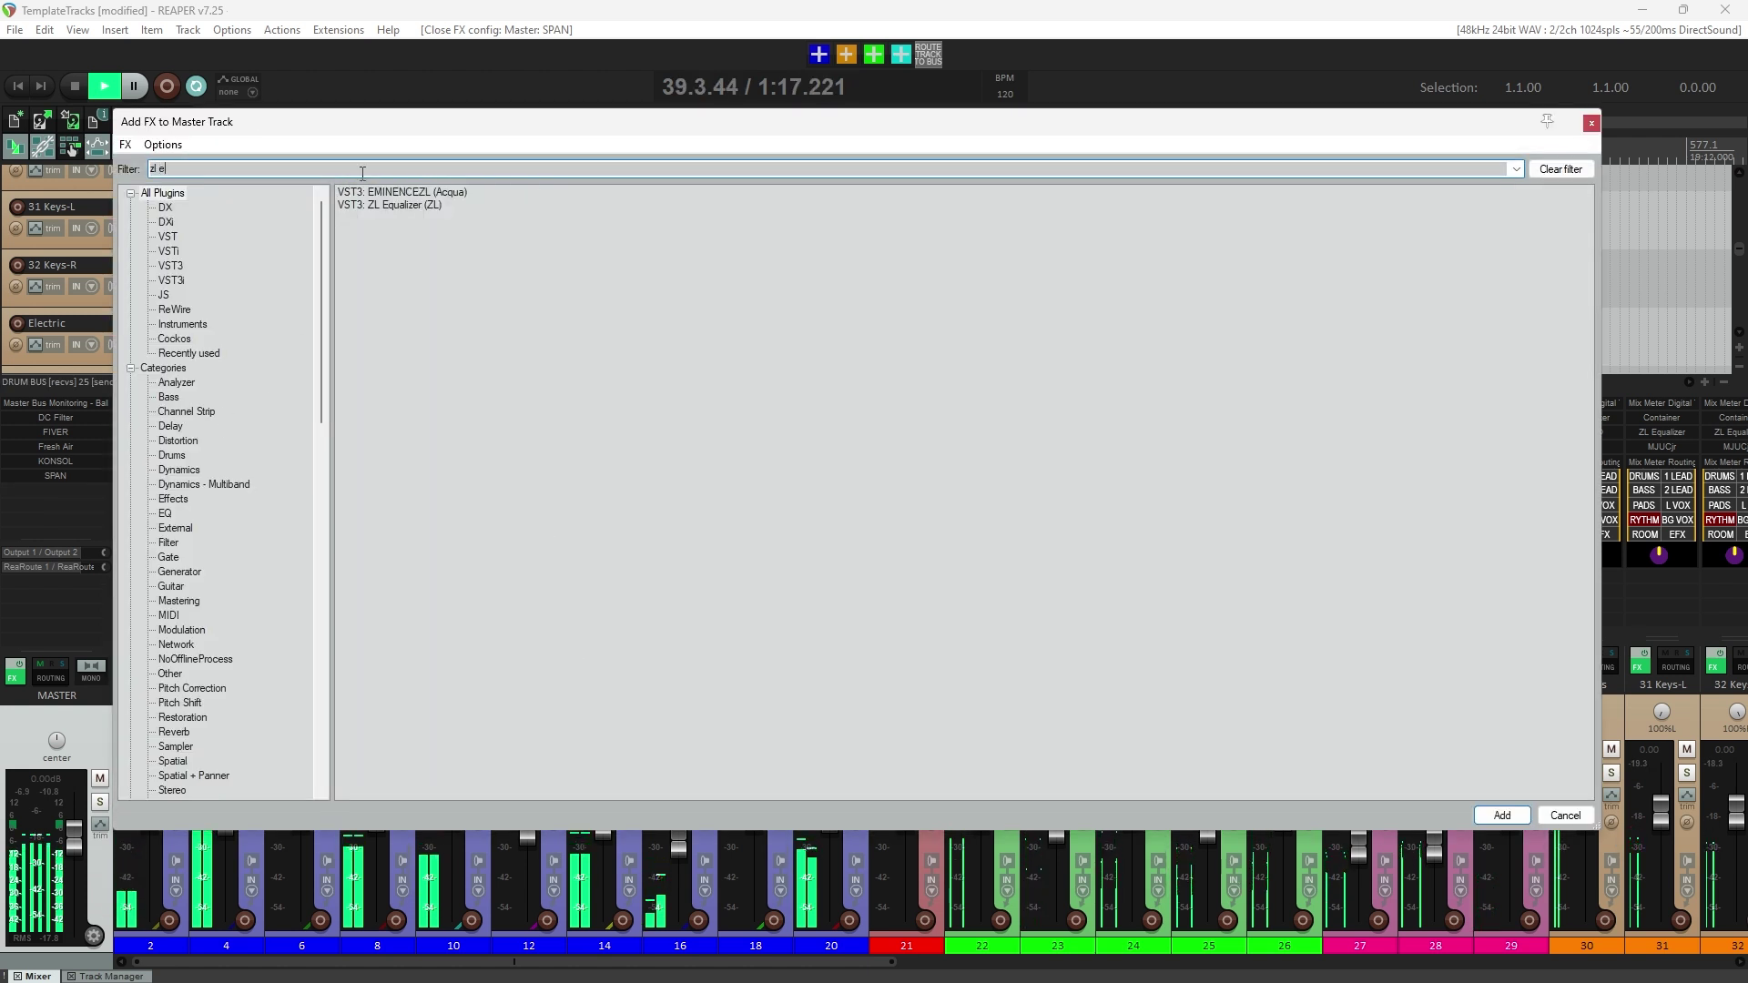
{"action": "left_click", "coordinate": [383, 205]}
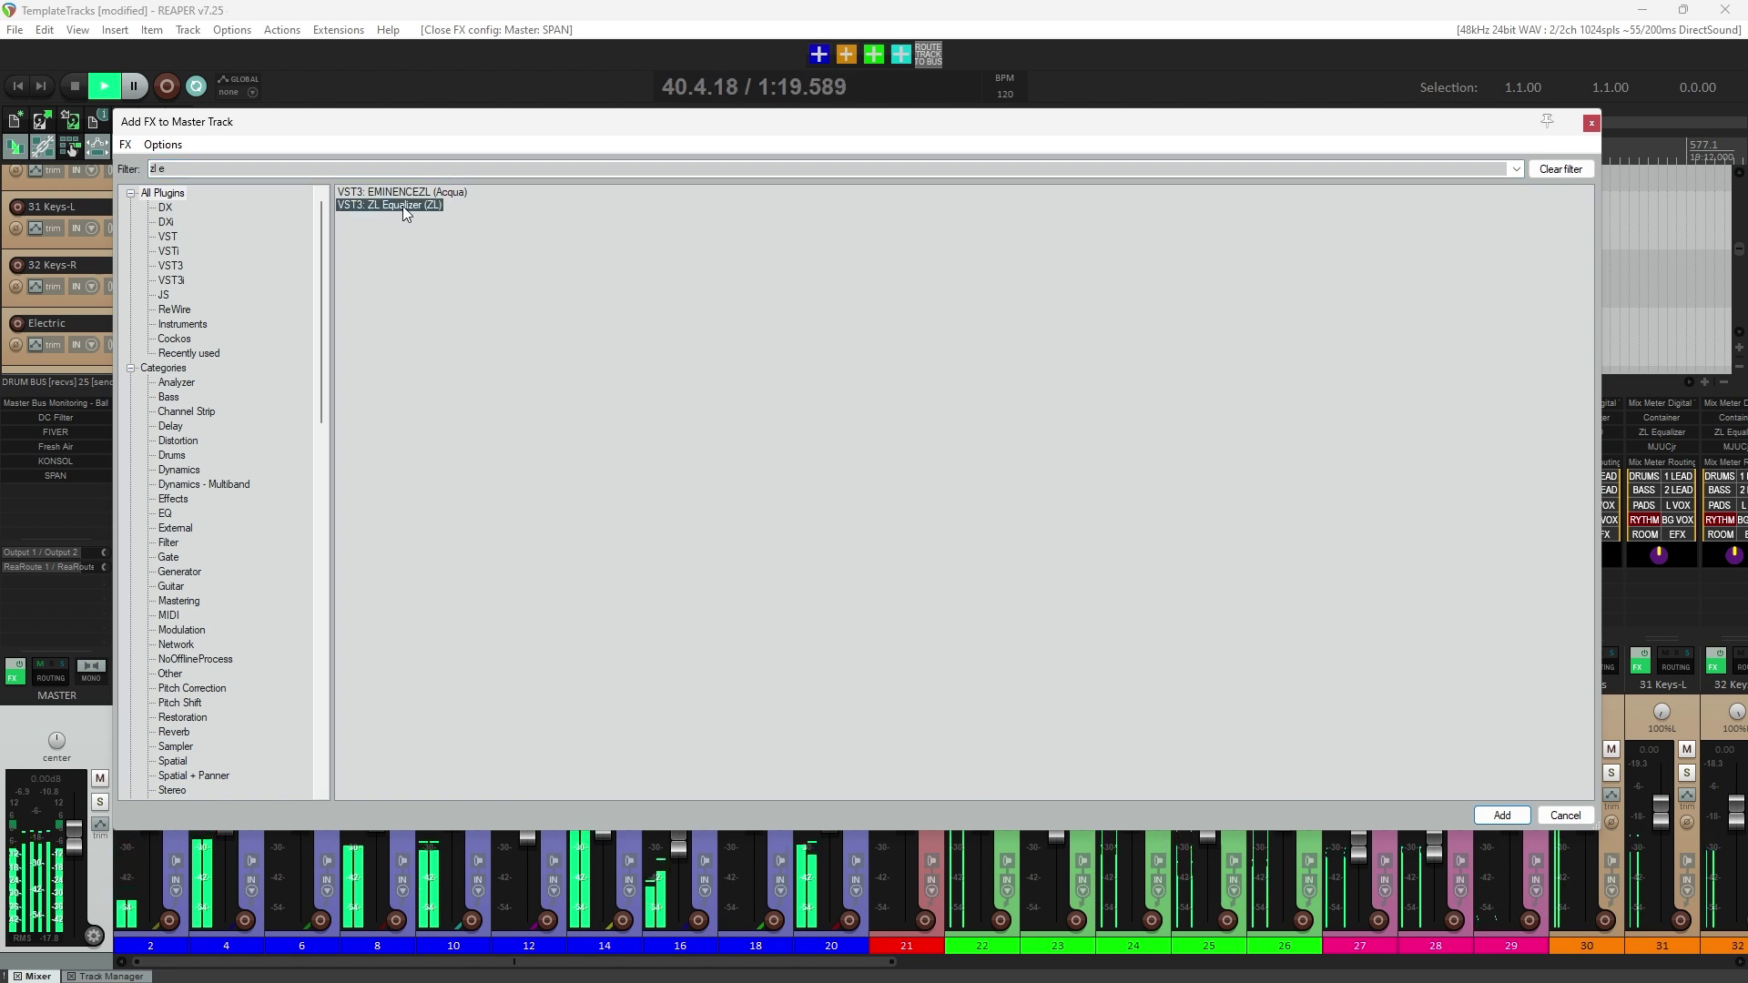
{"action": "double_click", "coordinate": [403, 206]}
{"action": "left_click_drag", "start_coordinate": [405, 81], "coordinate": [847, 229]}
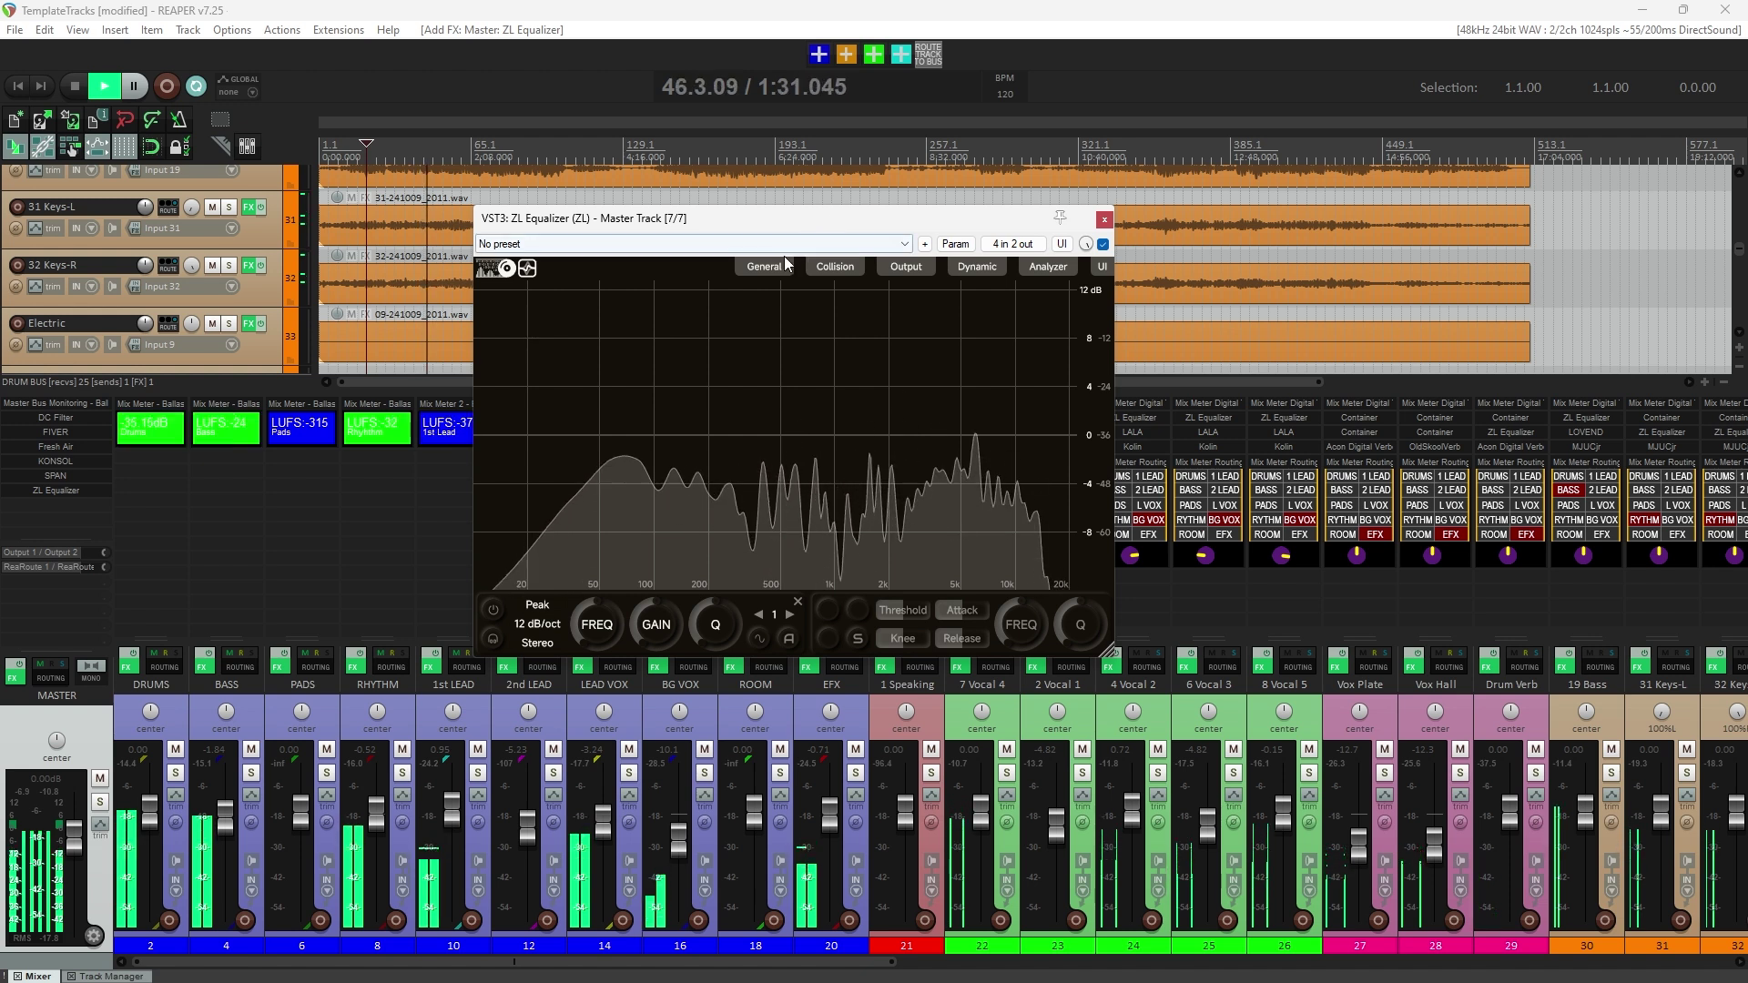
{"action": "mouse_move", "coordinate": [771, 269]}
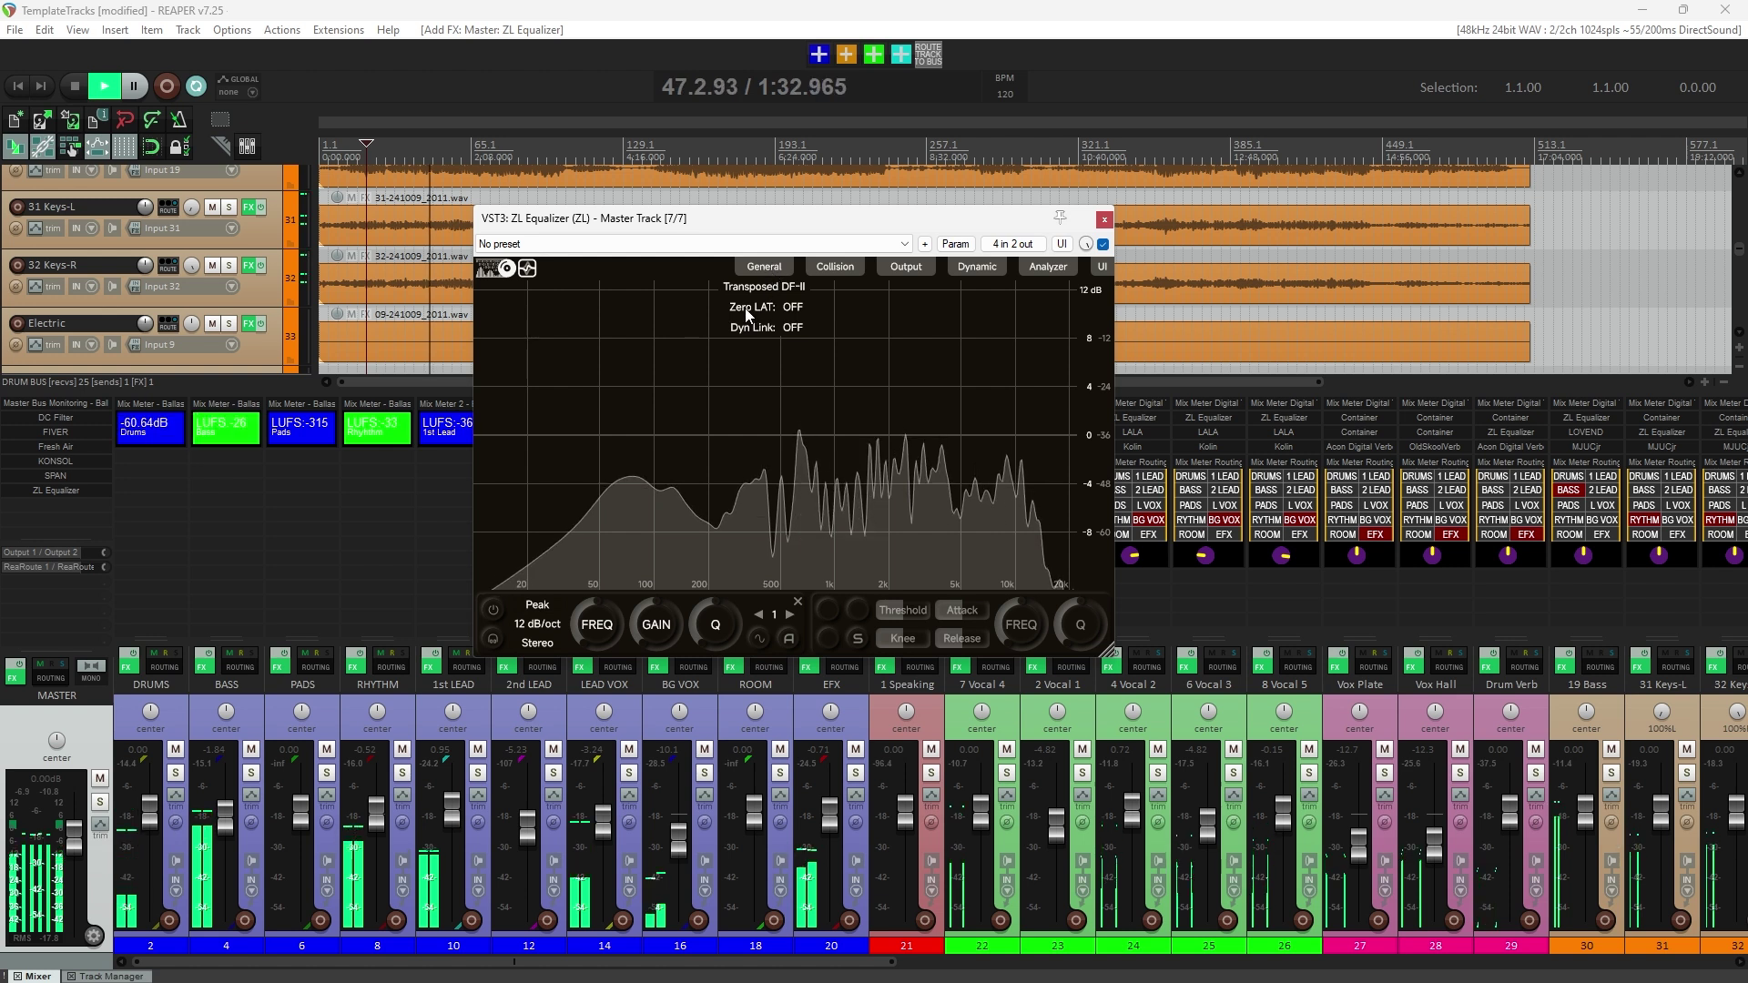
{"action": "left_click", "coordinate": [791, 307]}
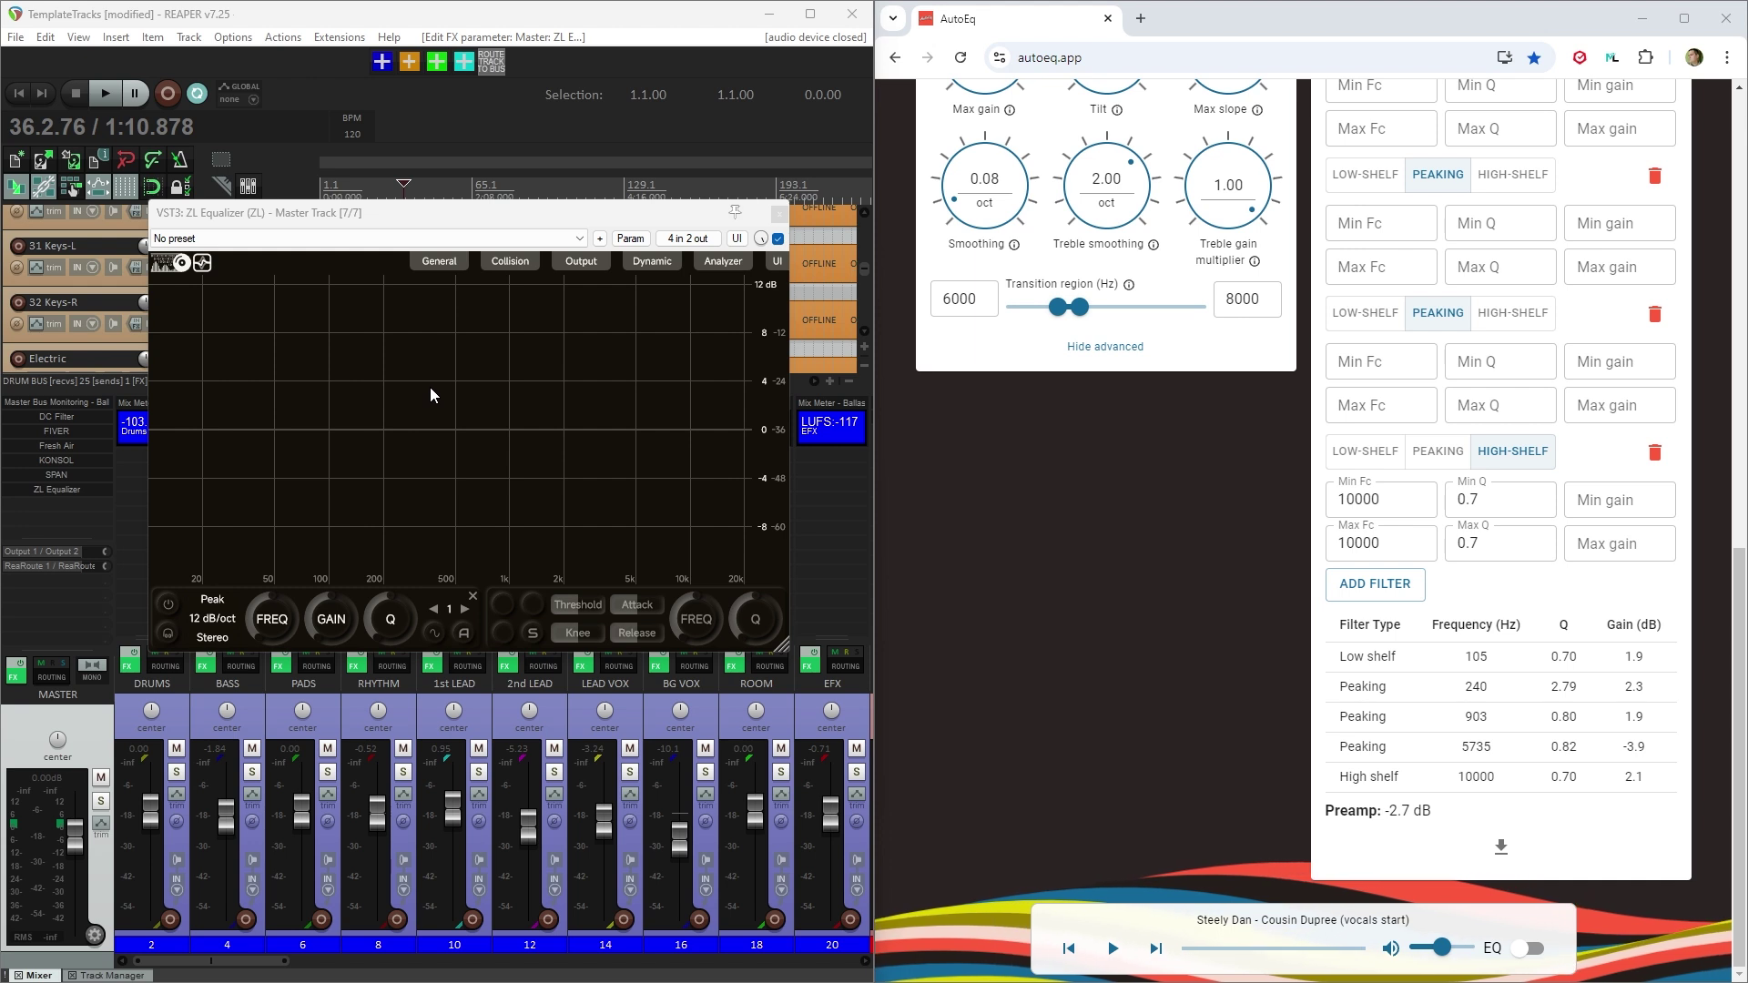
- Recreate AutoEq's filters in ZL Equalizer: low shelf 105 Hz, peaks 240, 903 and 5735 Hz, high shelf 10000 Hz, with the listed Q and gain
{"action": "double_click", "coordinate": [259, 429]}
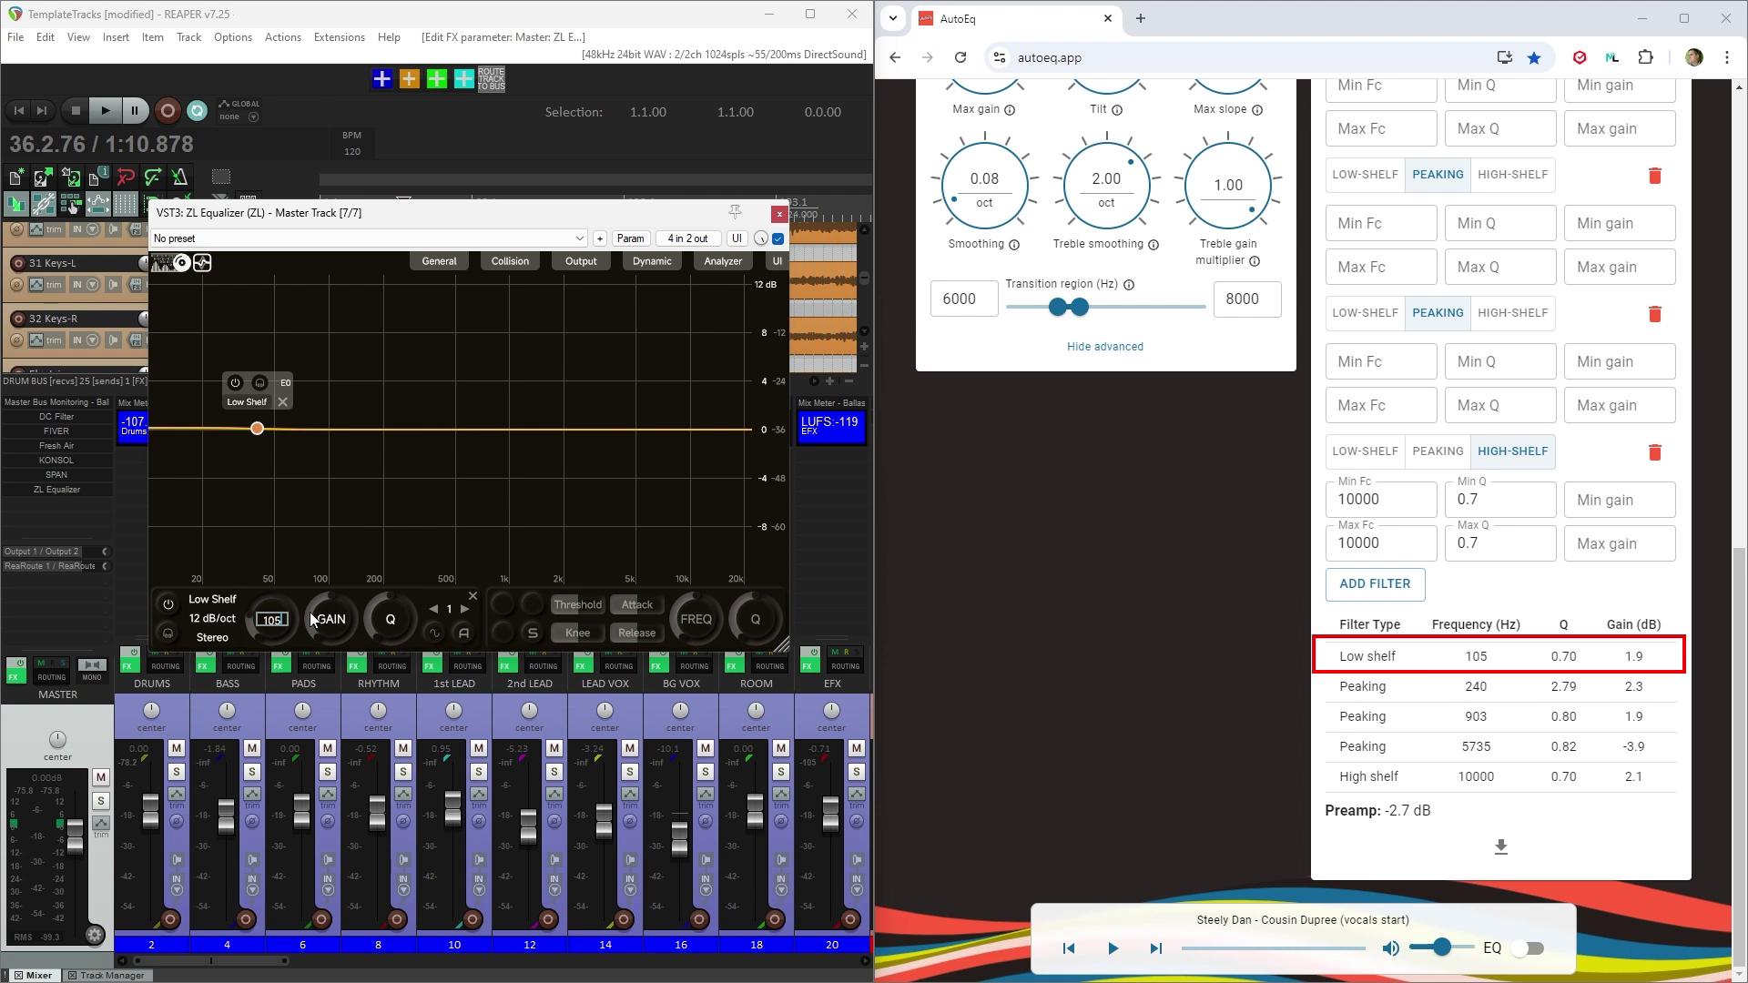
{"action": "key", "text": "Return"}
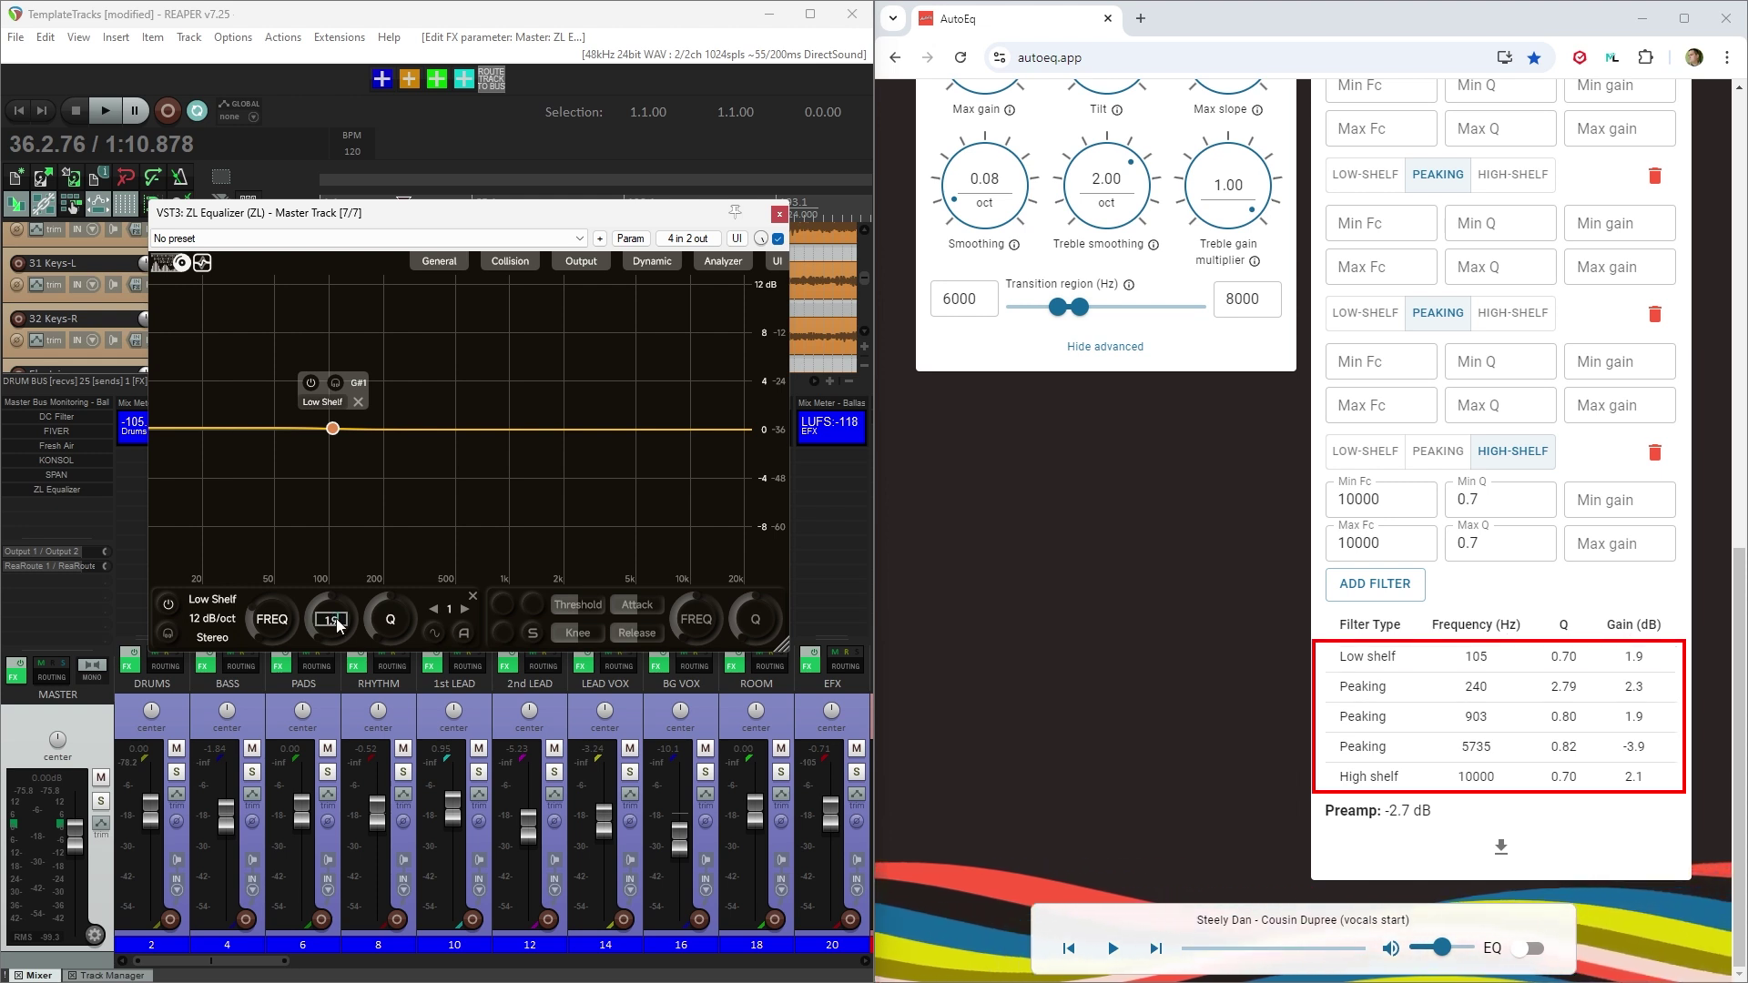
{"action": "key", "text": "Return"}
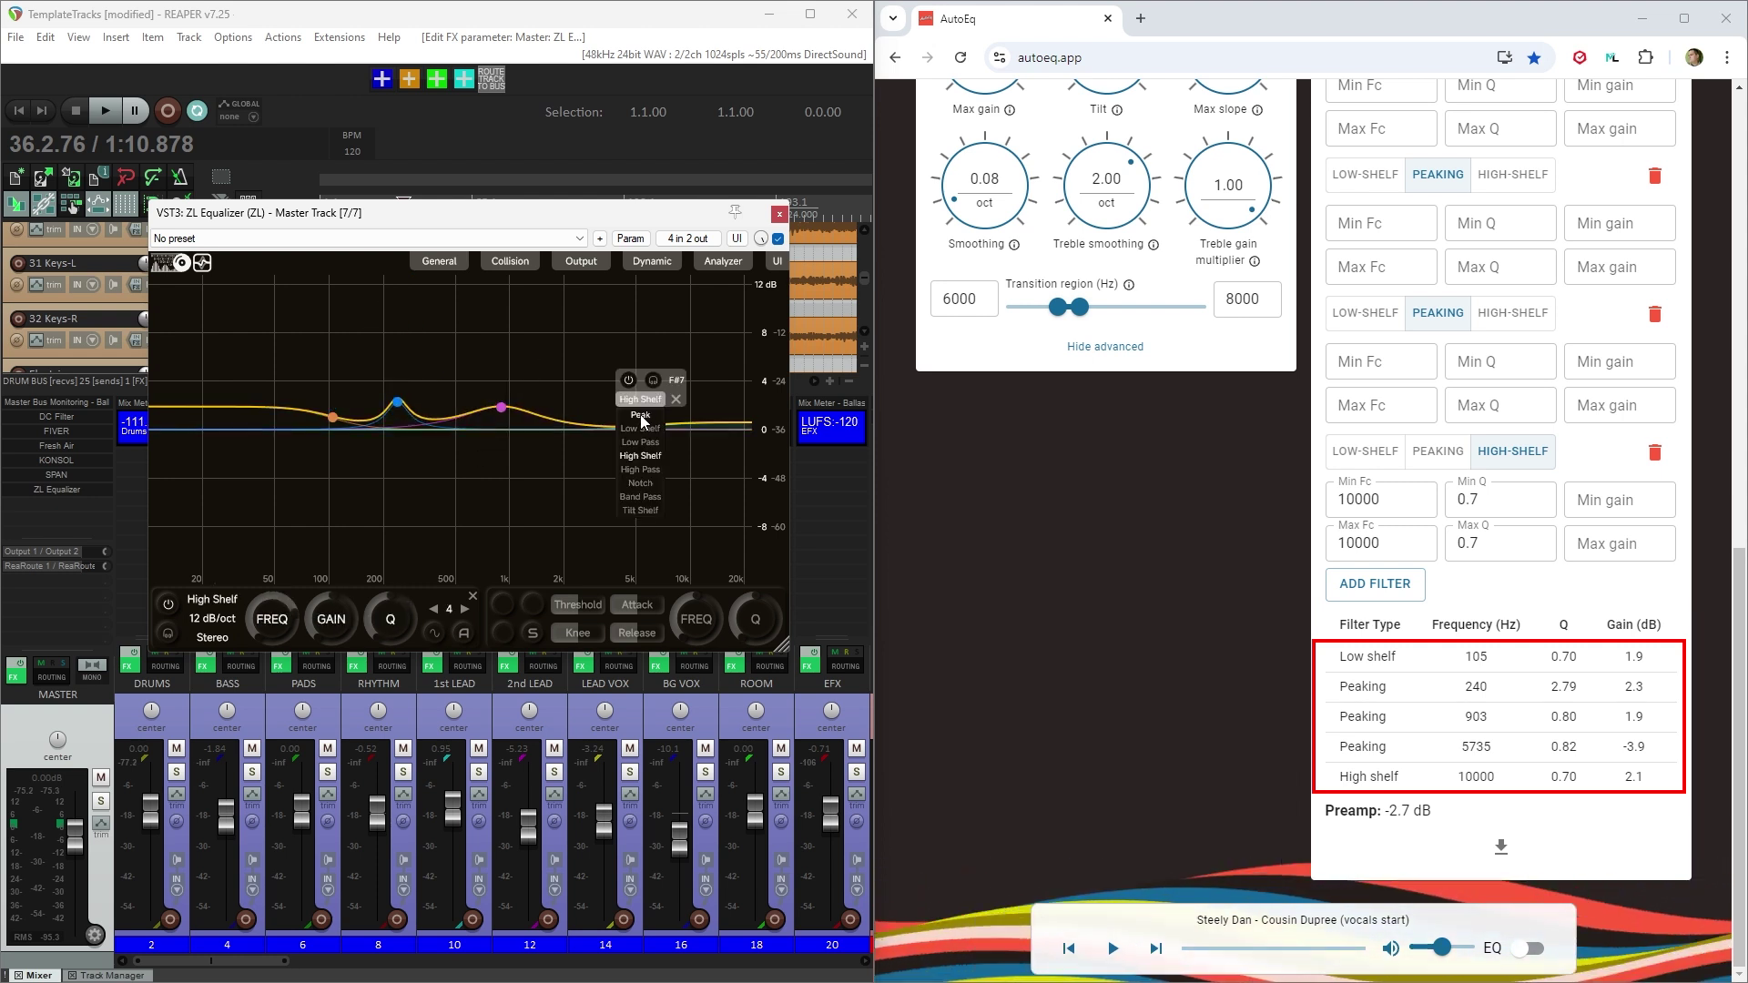
{"action": "left_click_drag", "start_coordinate": [682, 461], "coordinate": [689, 416]}
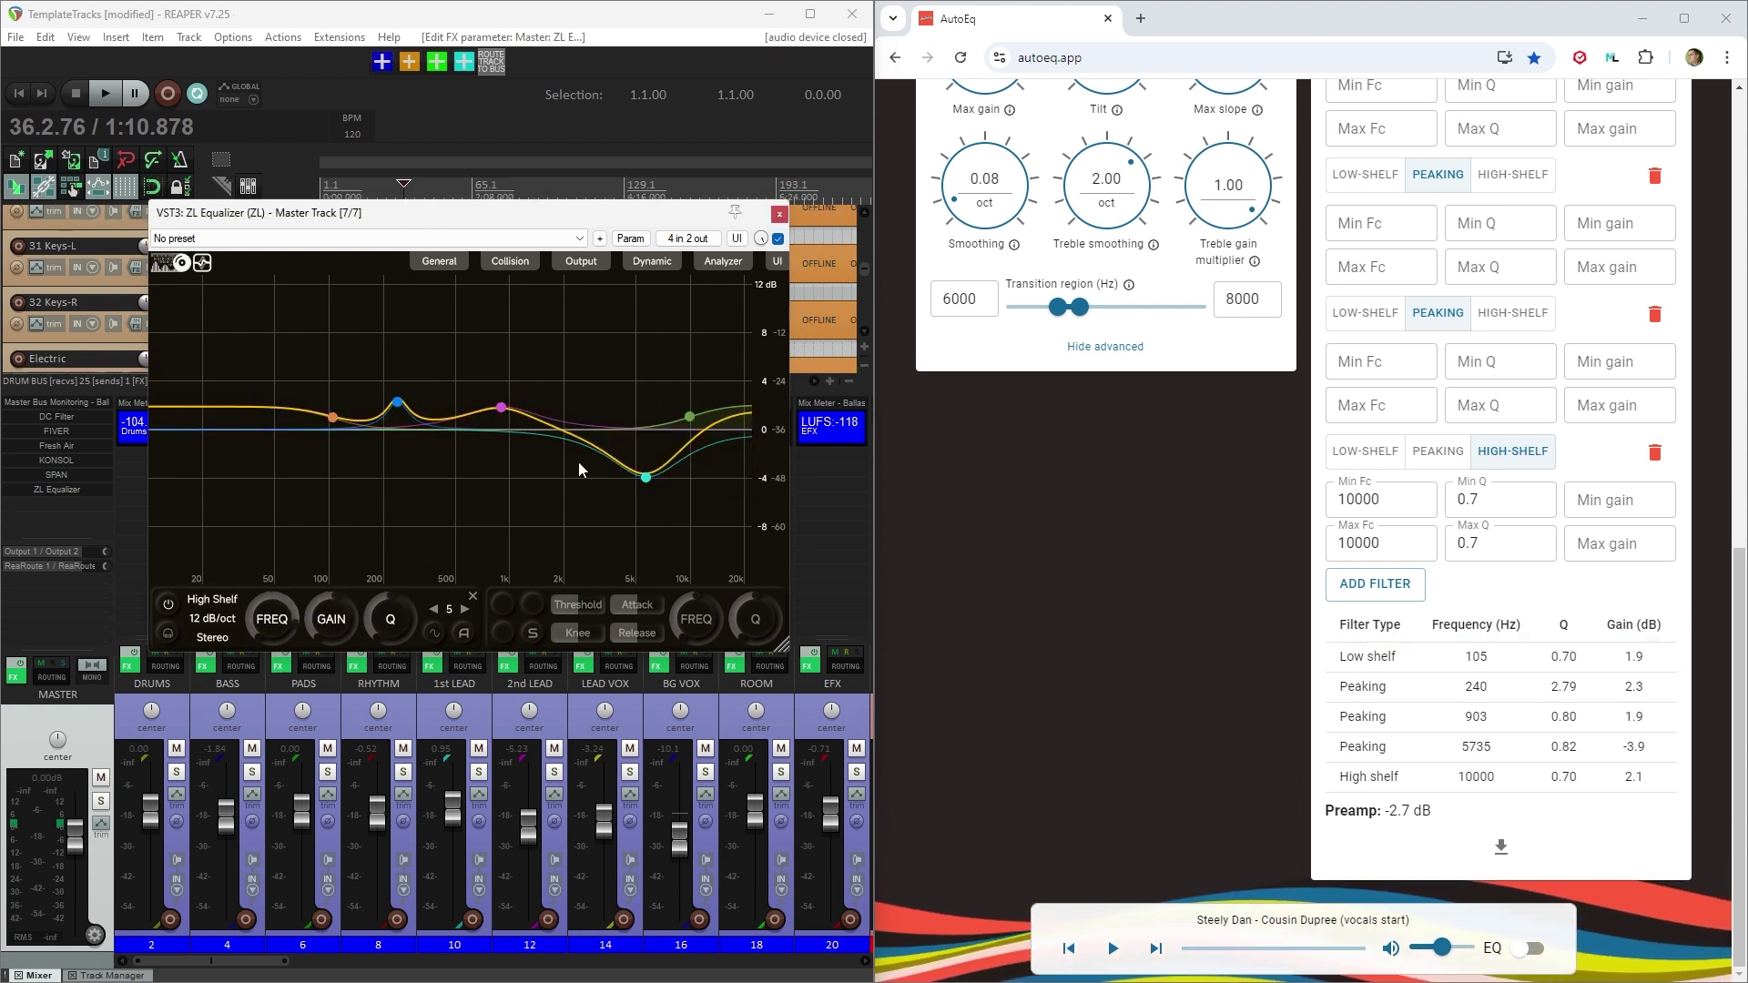
- Set ZL Equalizer's output gain to -2.94 to compensate for the boost, using AutoEq's preamp value as the guide
{"action": "left_click_drag", "start_coordinate": [1331, 811], "coordinate": [1457, 825]}
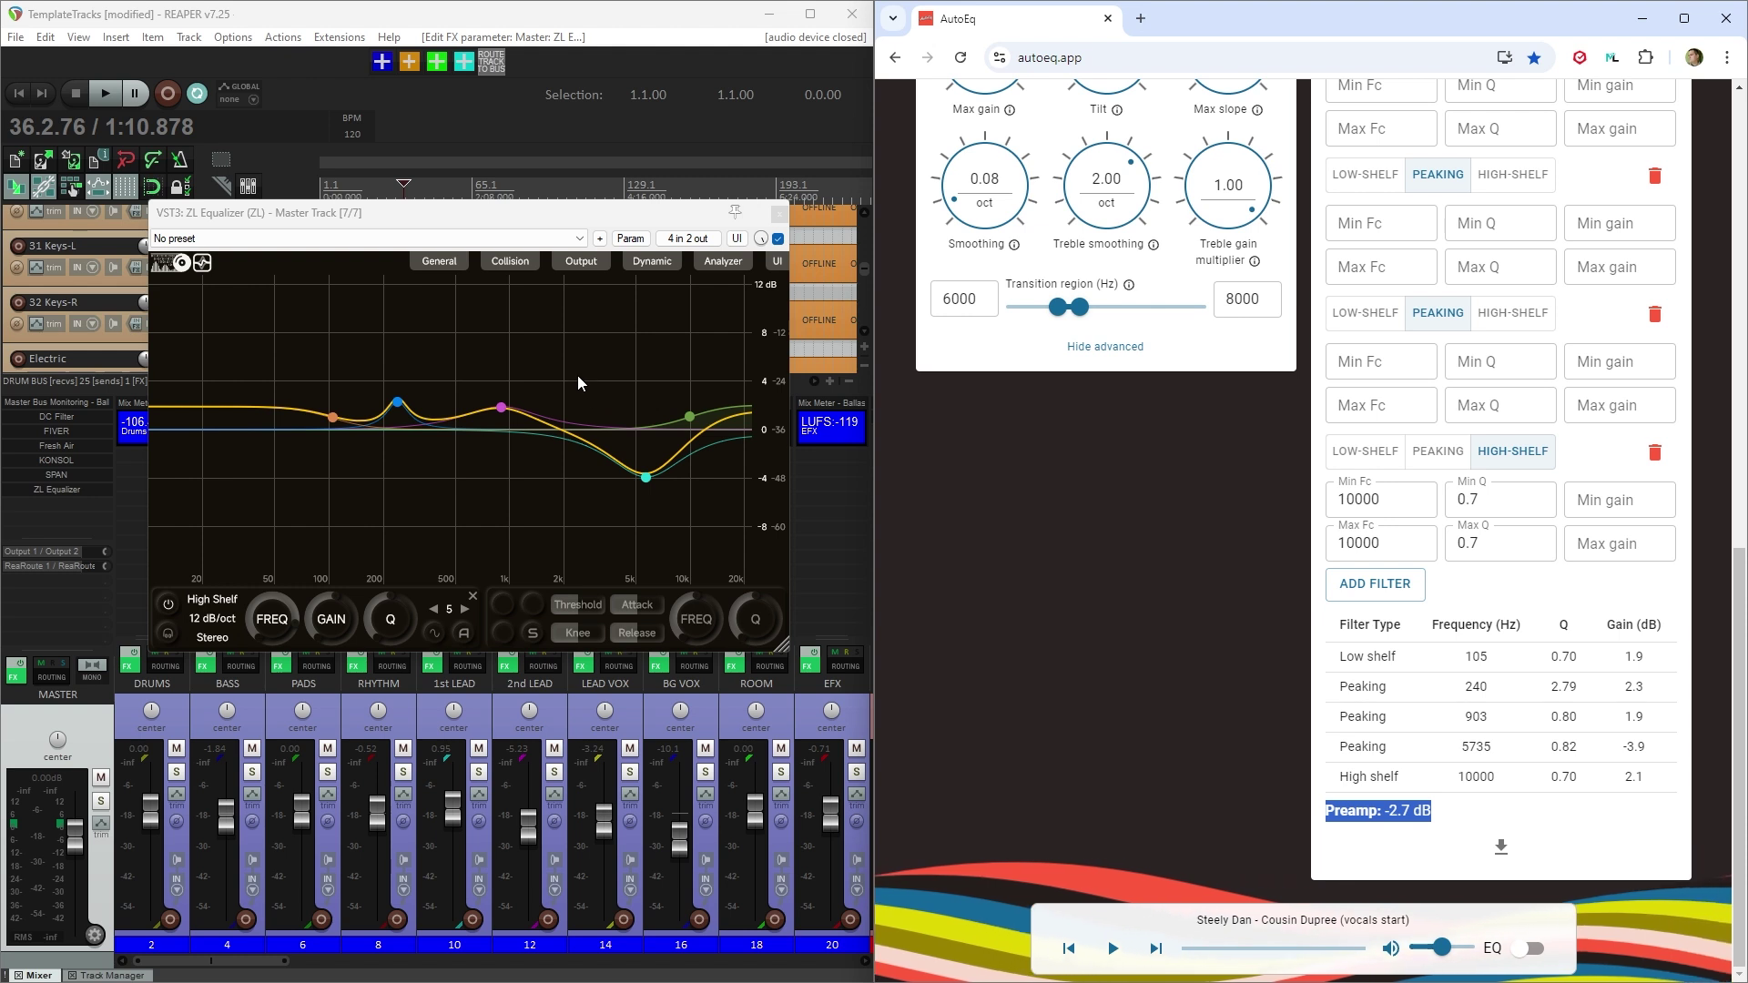
{"action": "left_click", "coordinate": [582, 265]}
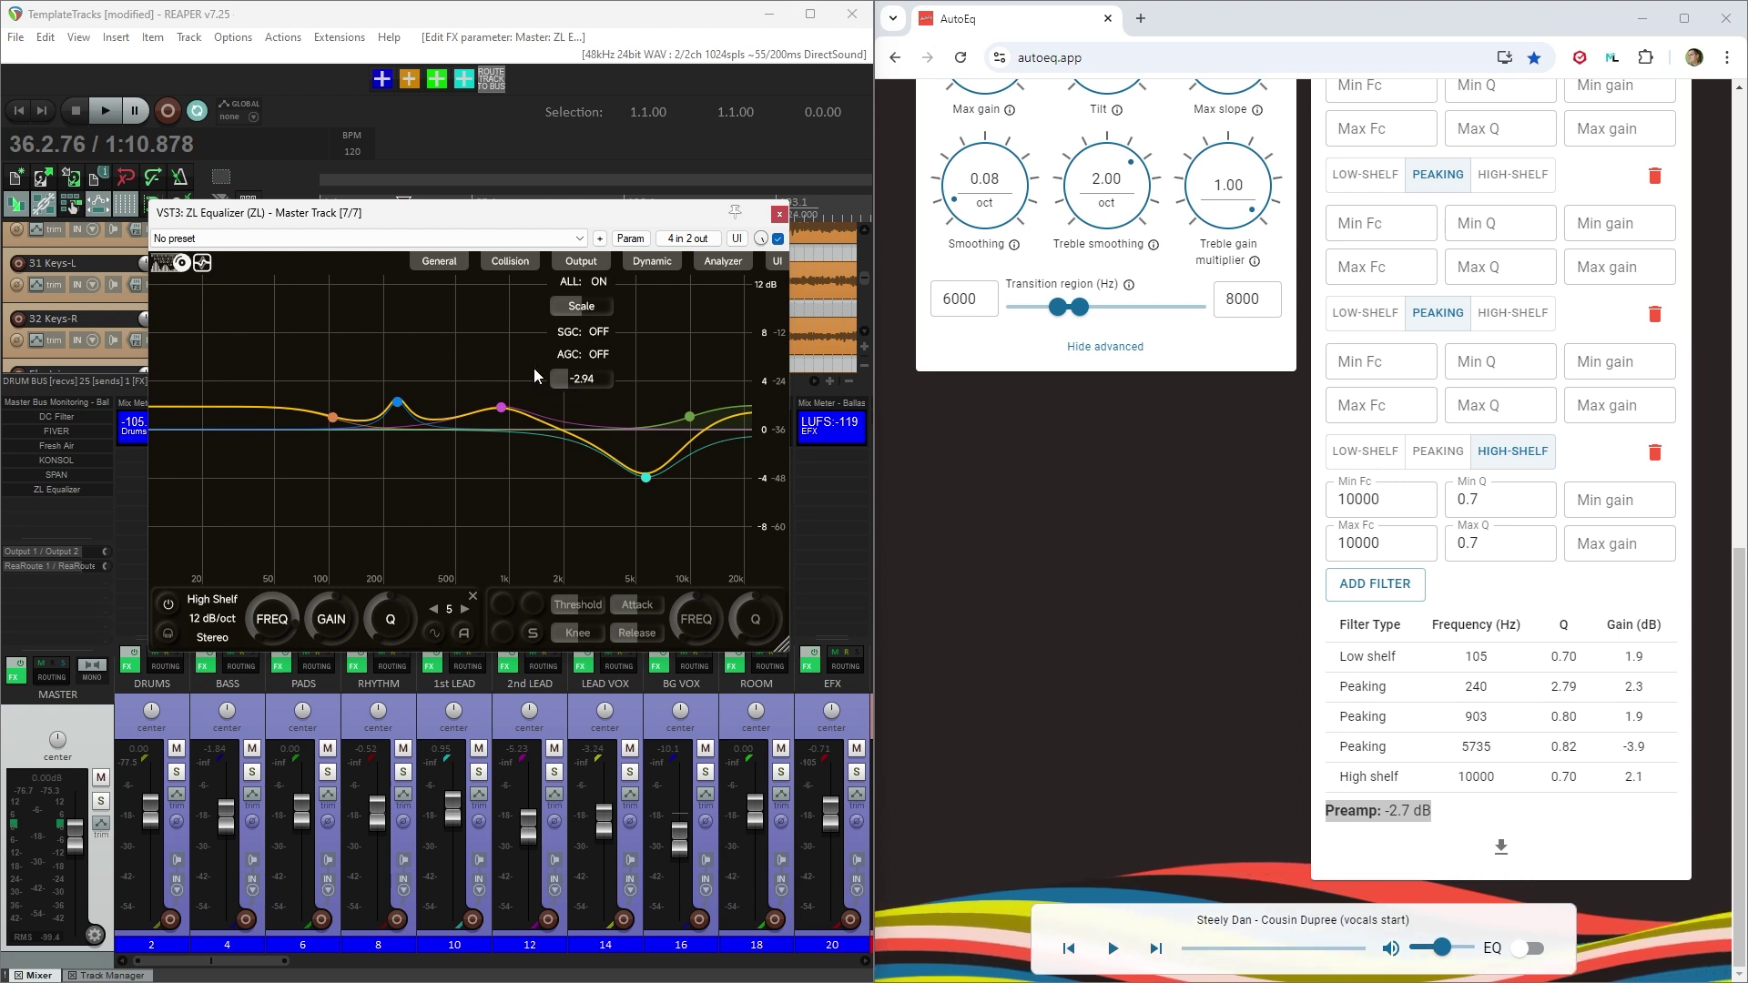
{"action": "left_click", "coordinate": [506, 357]}
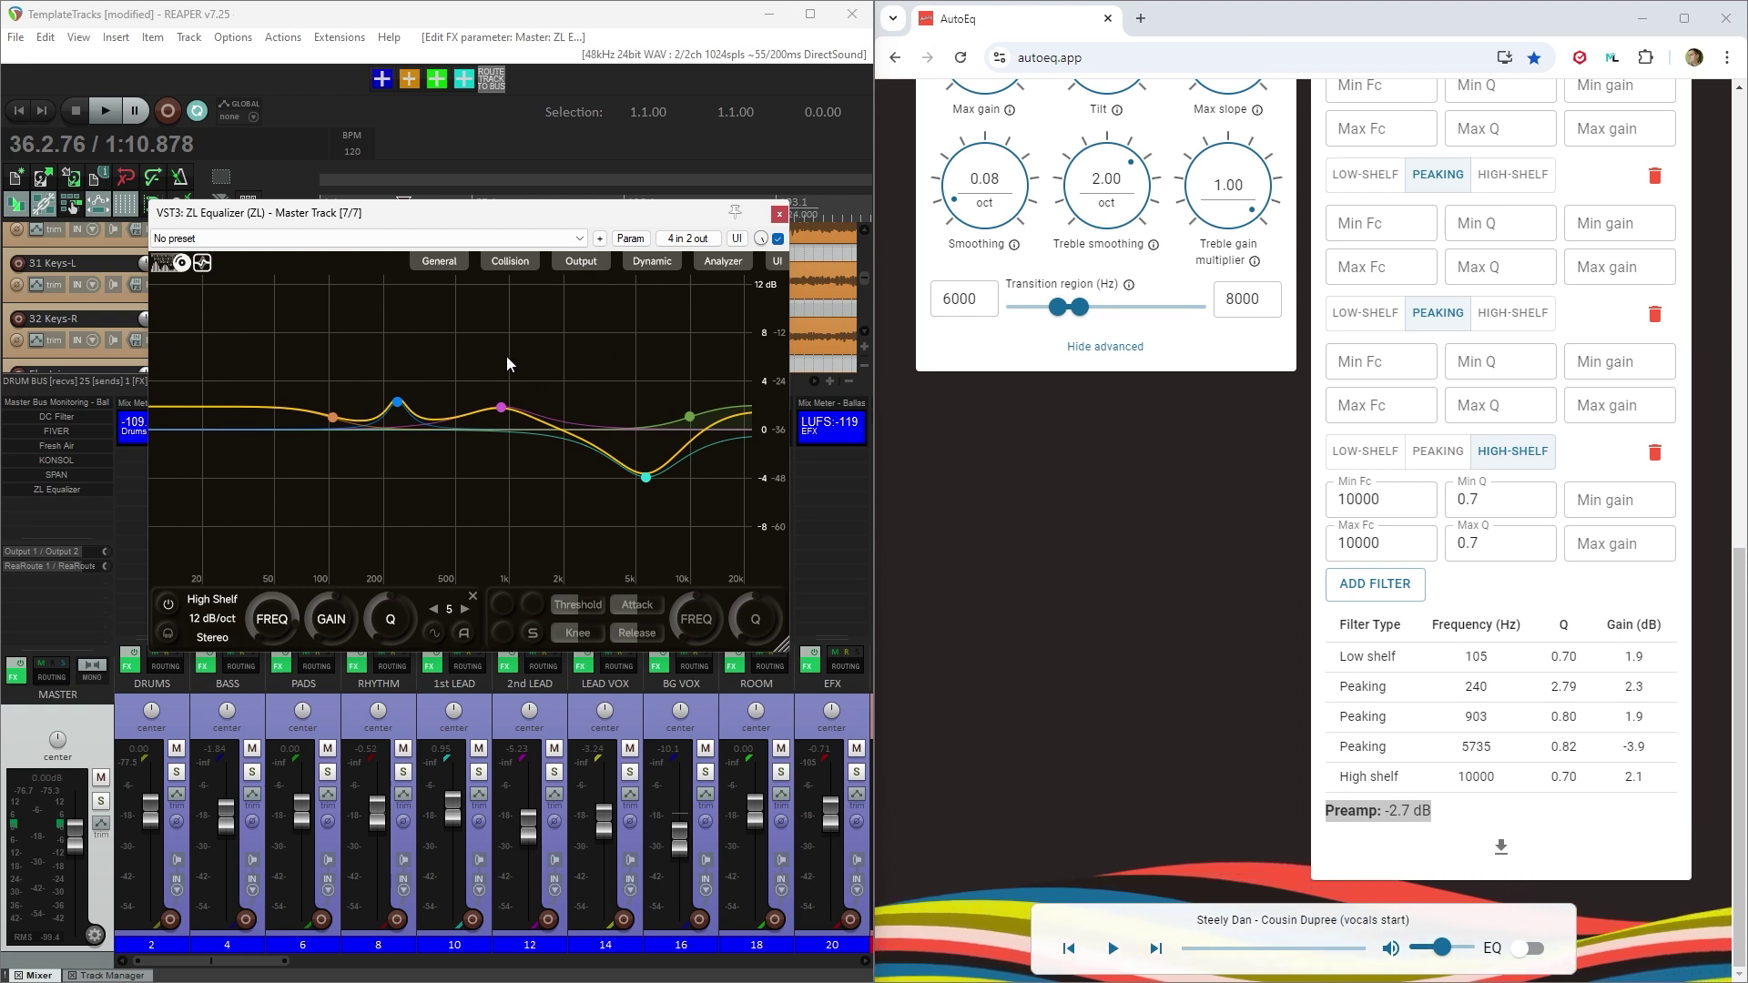
- Set ZL Equalizer's pins to take input from track channels 1 and 2 and output only to track channels 3 and 4
{"action": "left_click", "coordinate": [689, 239]}
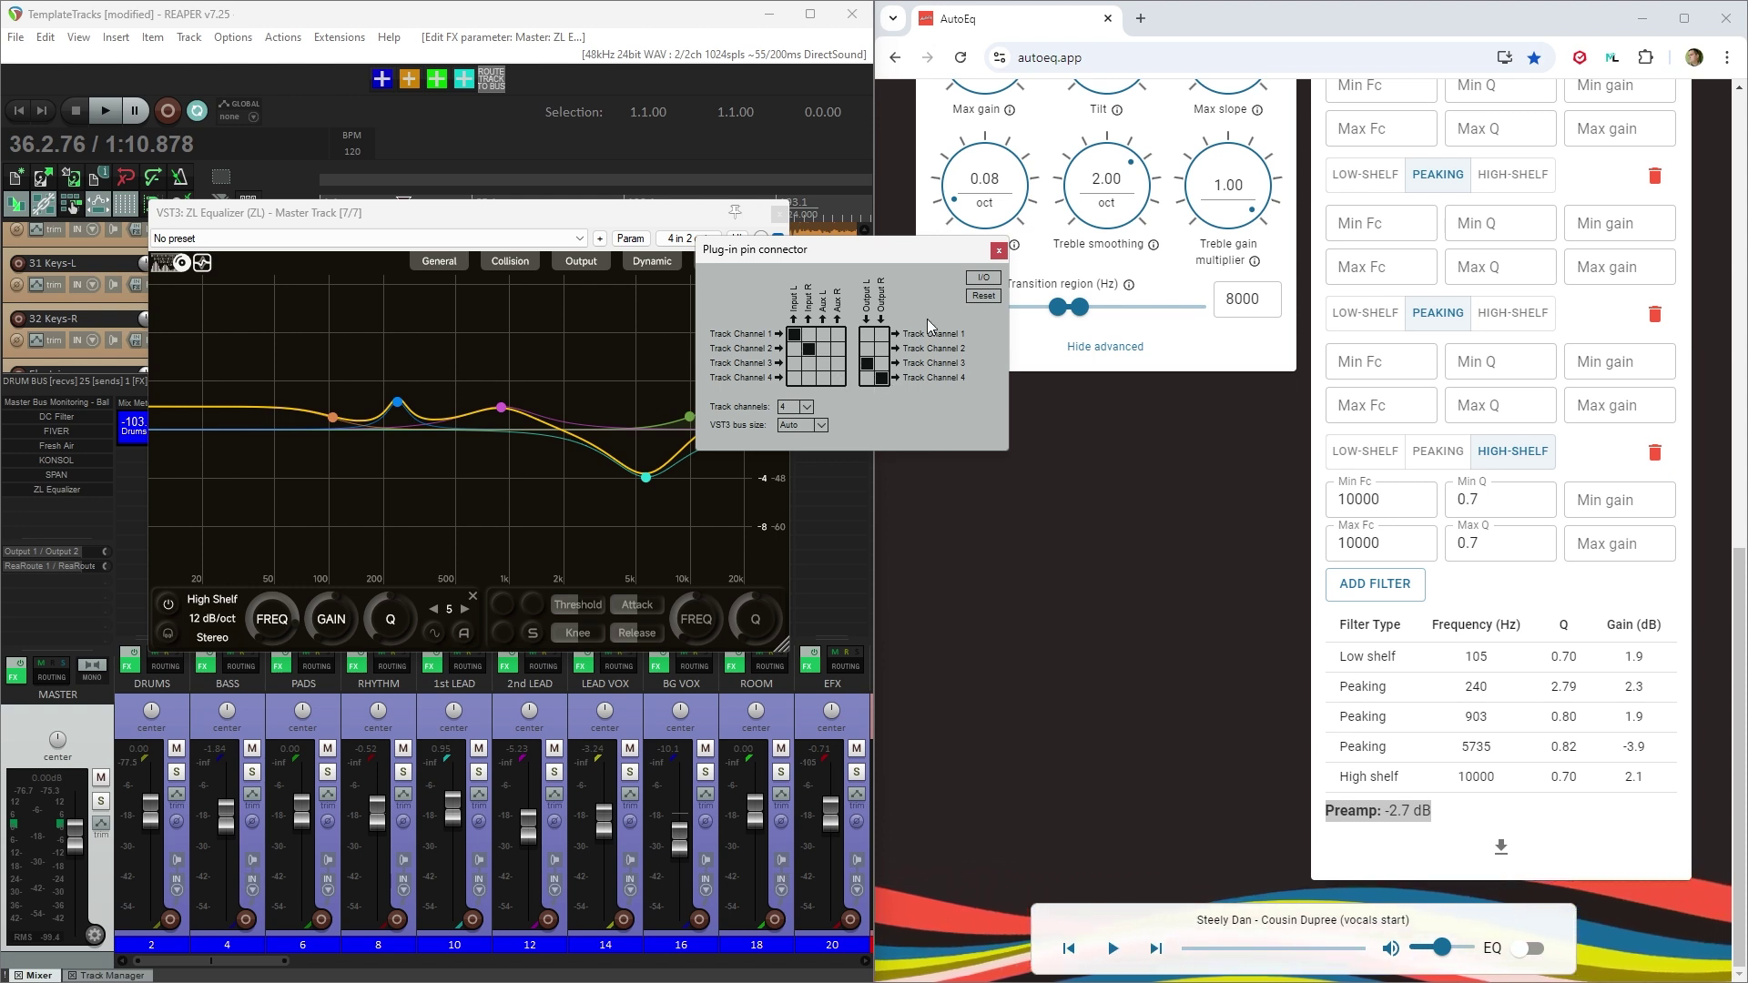
{"action": "left_click", "coordinate": [998, 252]}
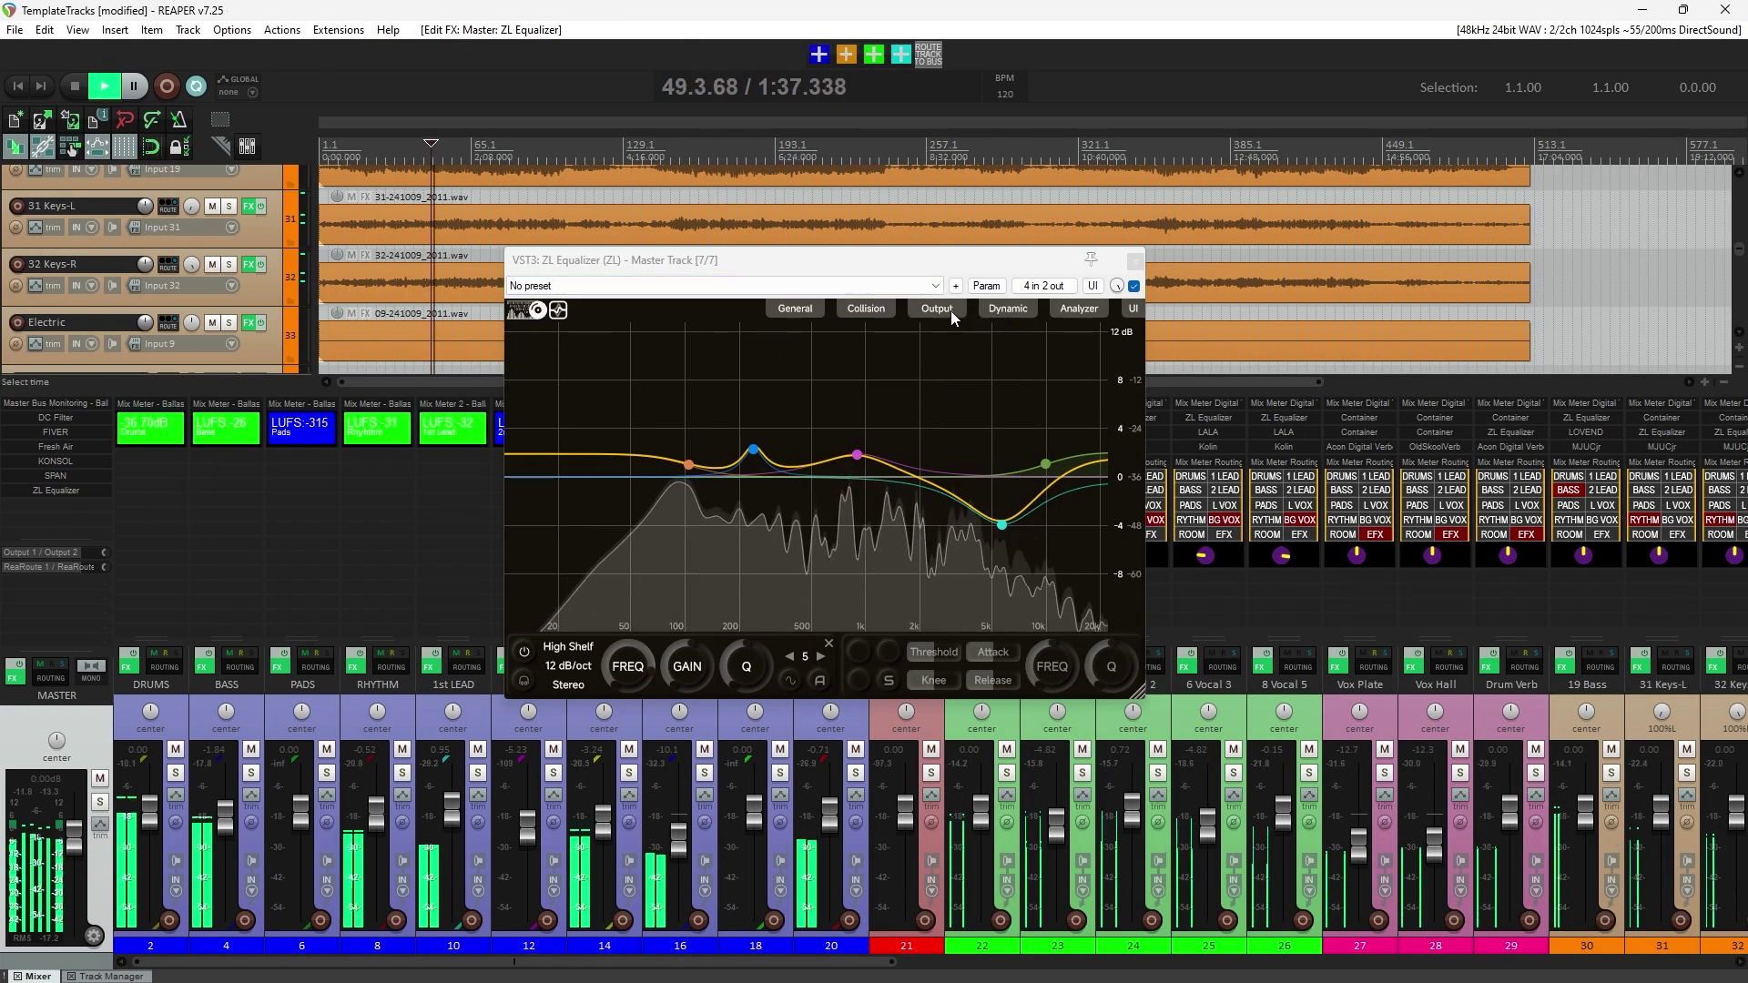
- Adjust ZL Equalizer's output gain to -2.94 during playback and close the plug-in window
{"action": "mouse_move", "coordinate": [946, 314]}
{"action": "mouse_move", "coordinate": [925, 426]}
{"action": "left_mouse_down"}
{"action": "mouse_move", "coordinate": [987, 435]}
{"action": "mouse_move", "coordinate": [828, 422]}
{"action": "mouse_move", "coordinate": [1016, 439]}
{"action": "mouse_move", "coordinate": [921, 432]}
{"action": "left_mouse_up"}
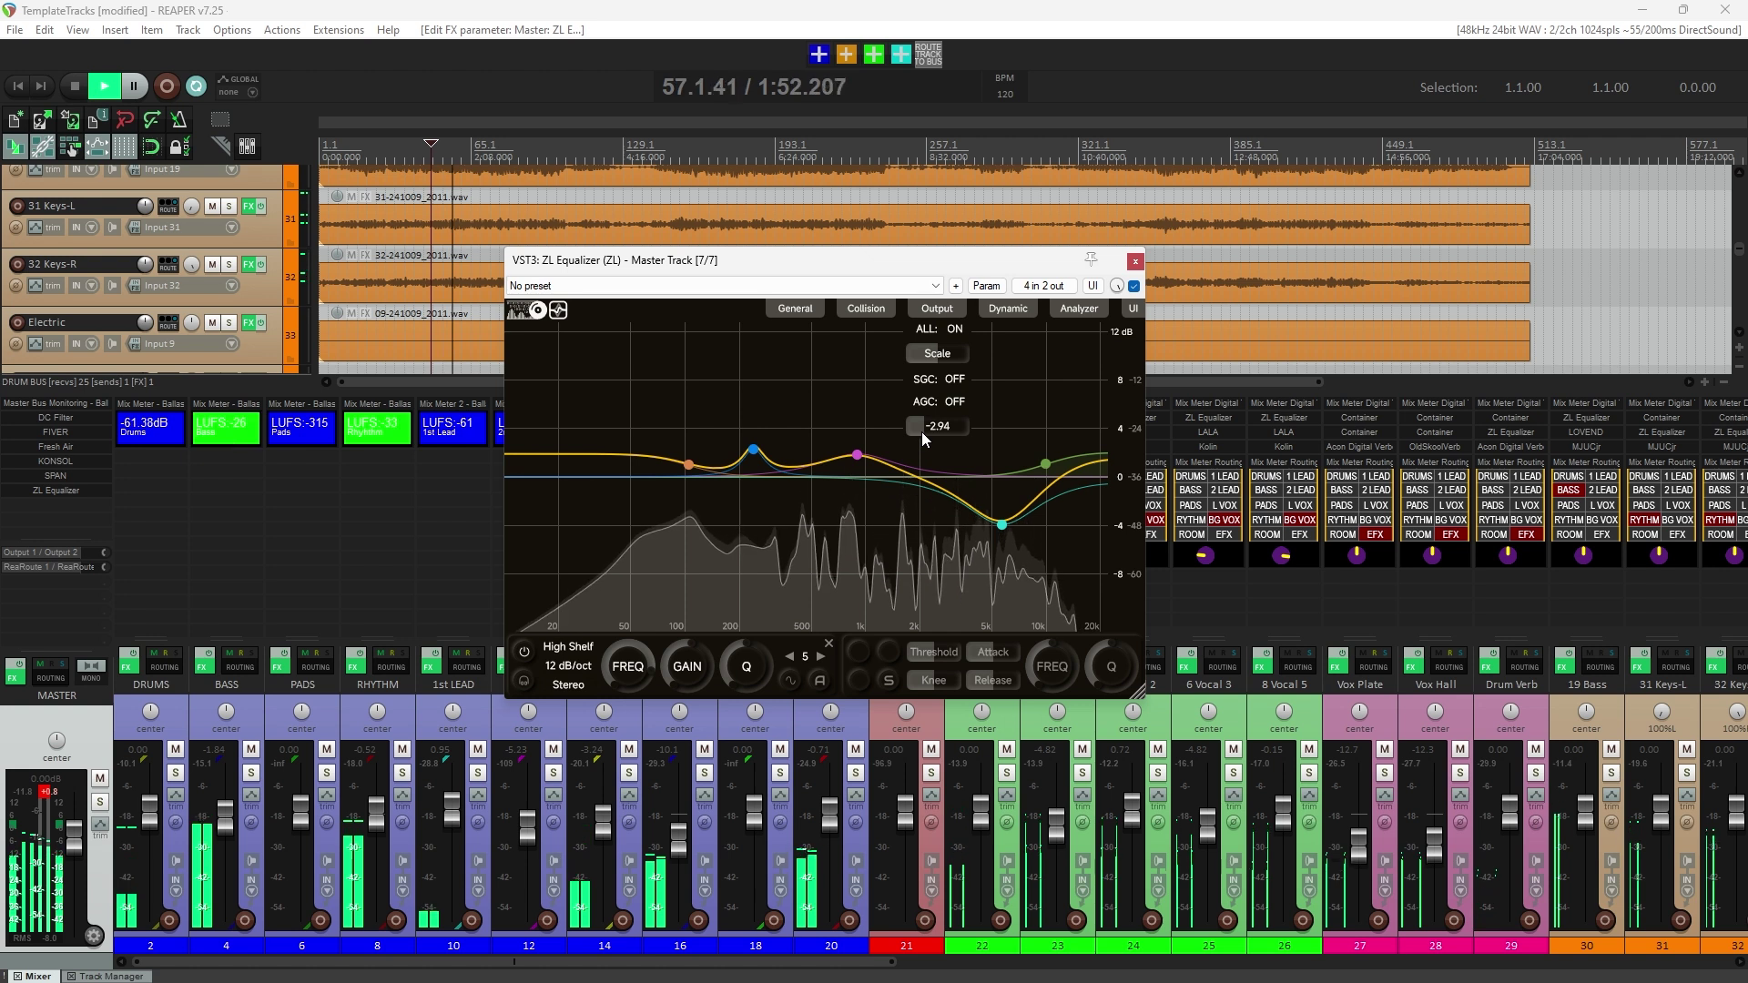
{"action": "left_click", "coordinate": [1134, 262]}
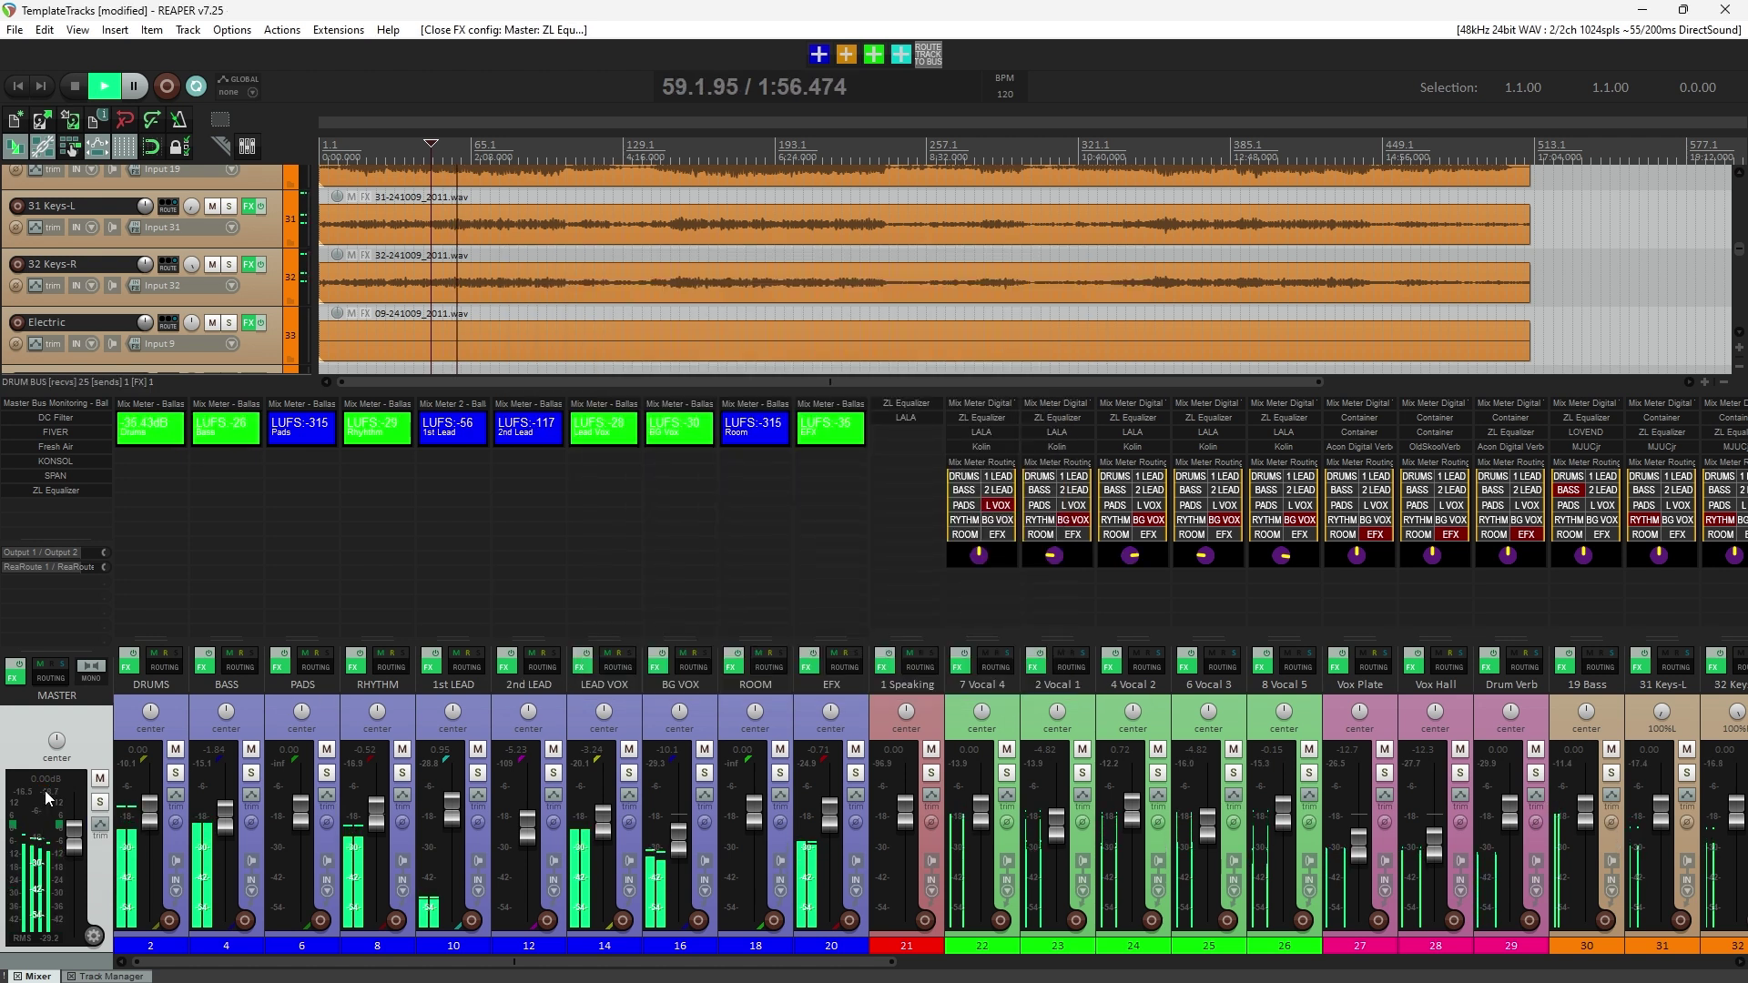
- Rename the master track's ZL Equalizer instance as "Headphone calibration"
{"action": "right_click", "coordinate": [82, 491]}
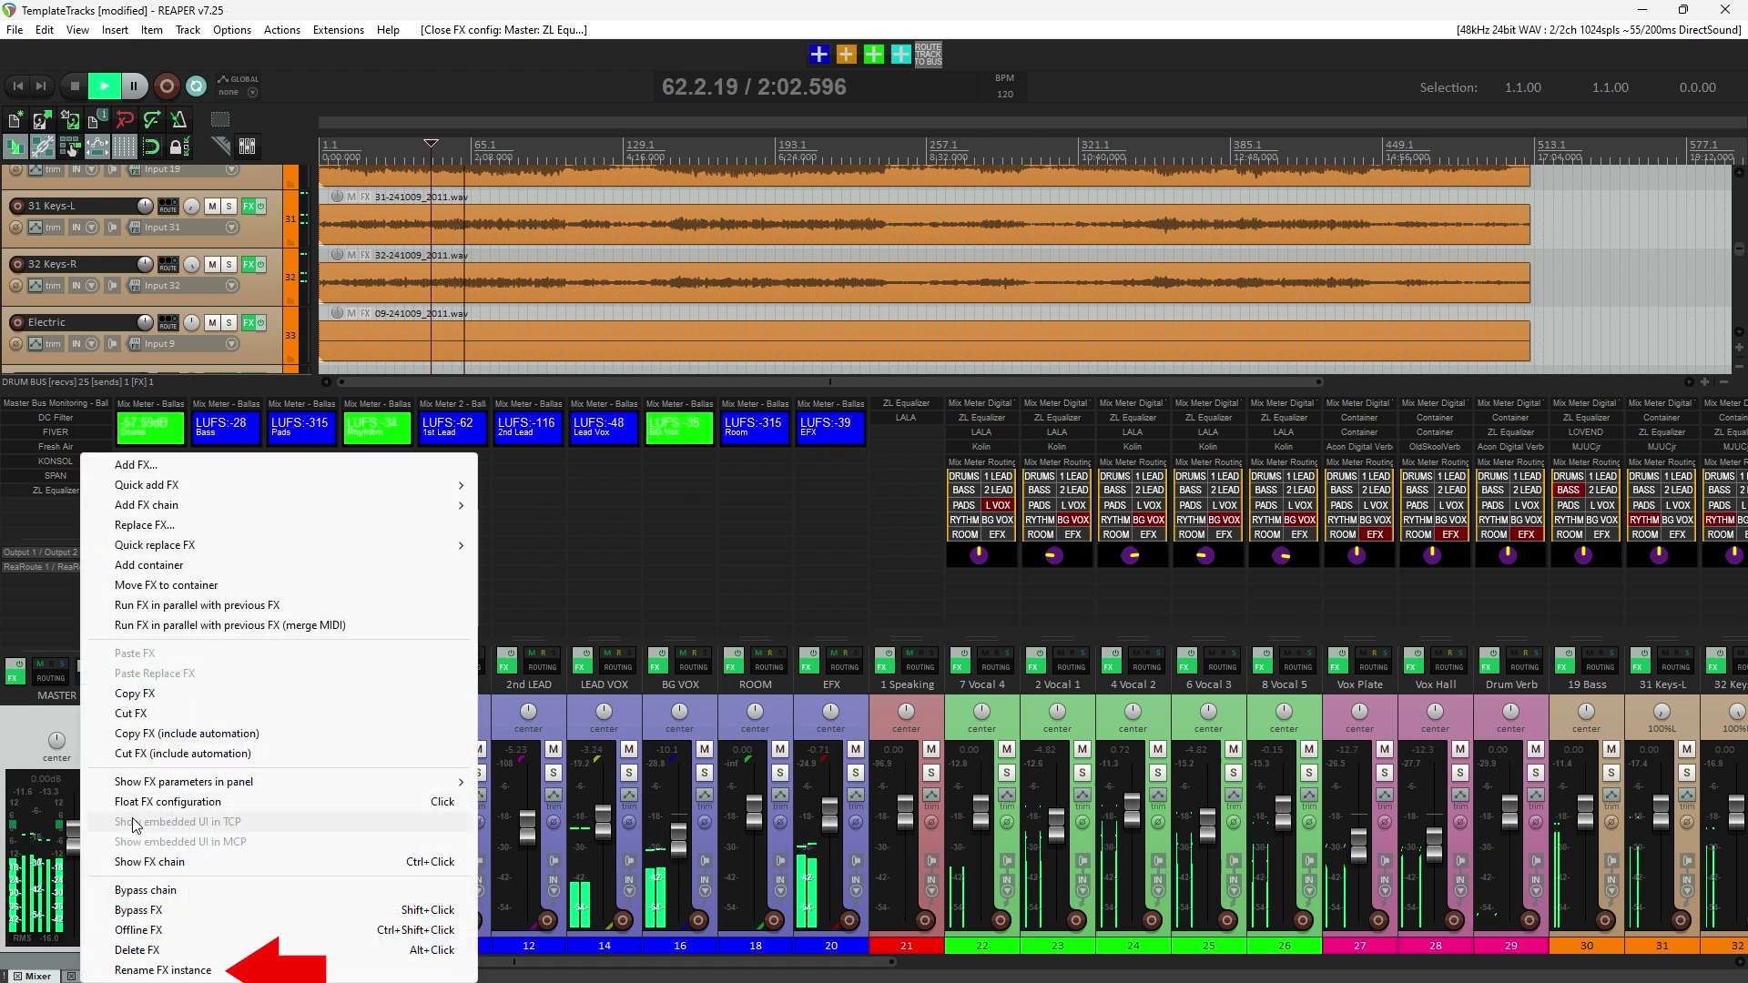
{"action": "left_click", "coordinate": [163, 970]}
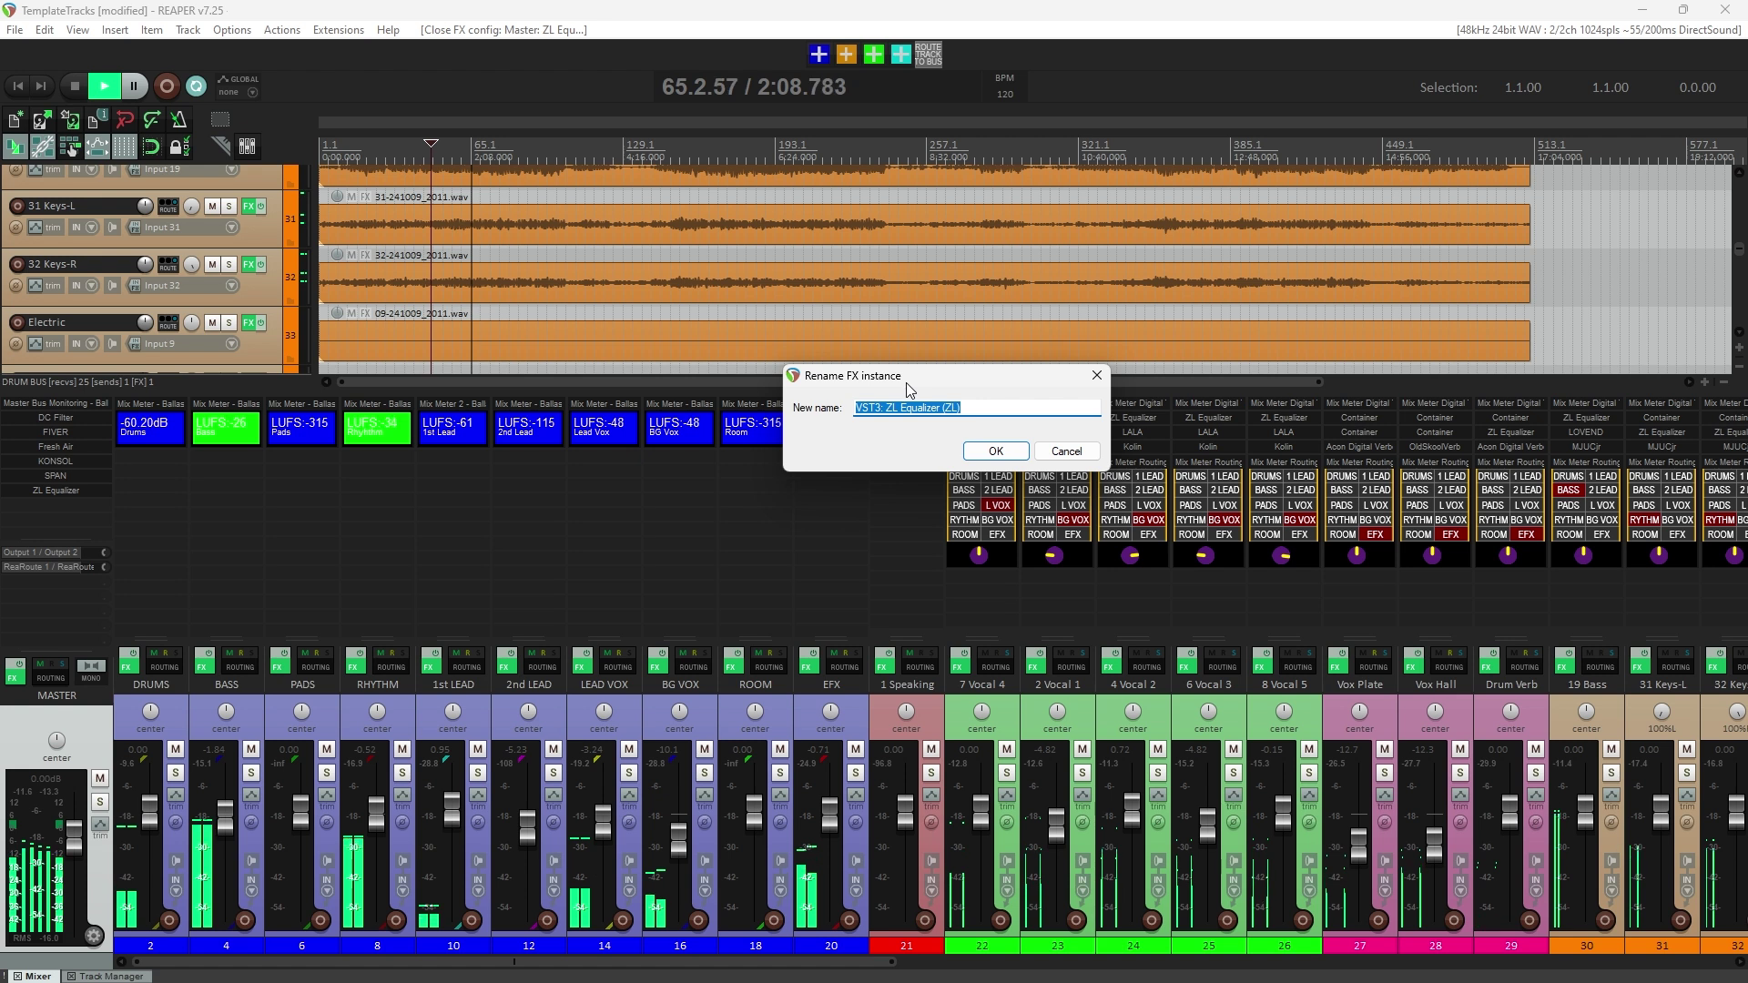
{"action": "type", "text": "Headphone calibrat"}
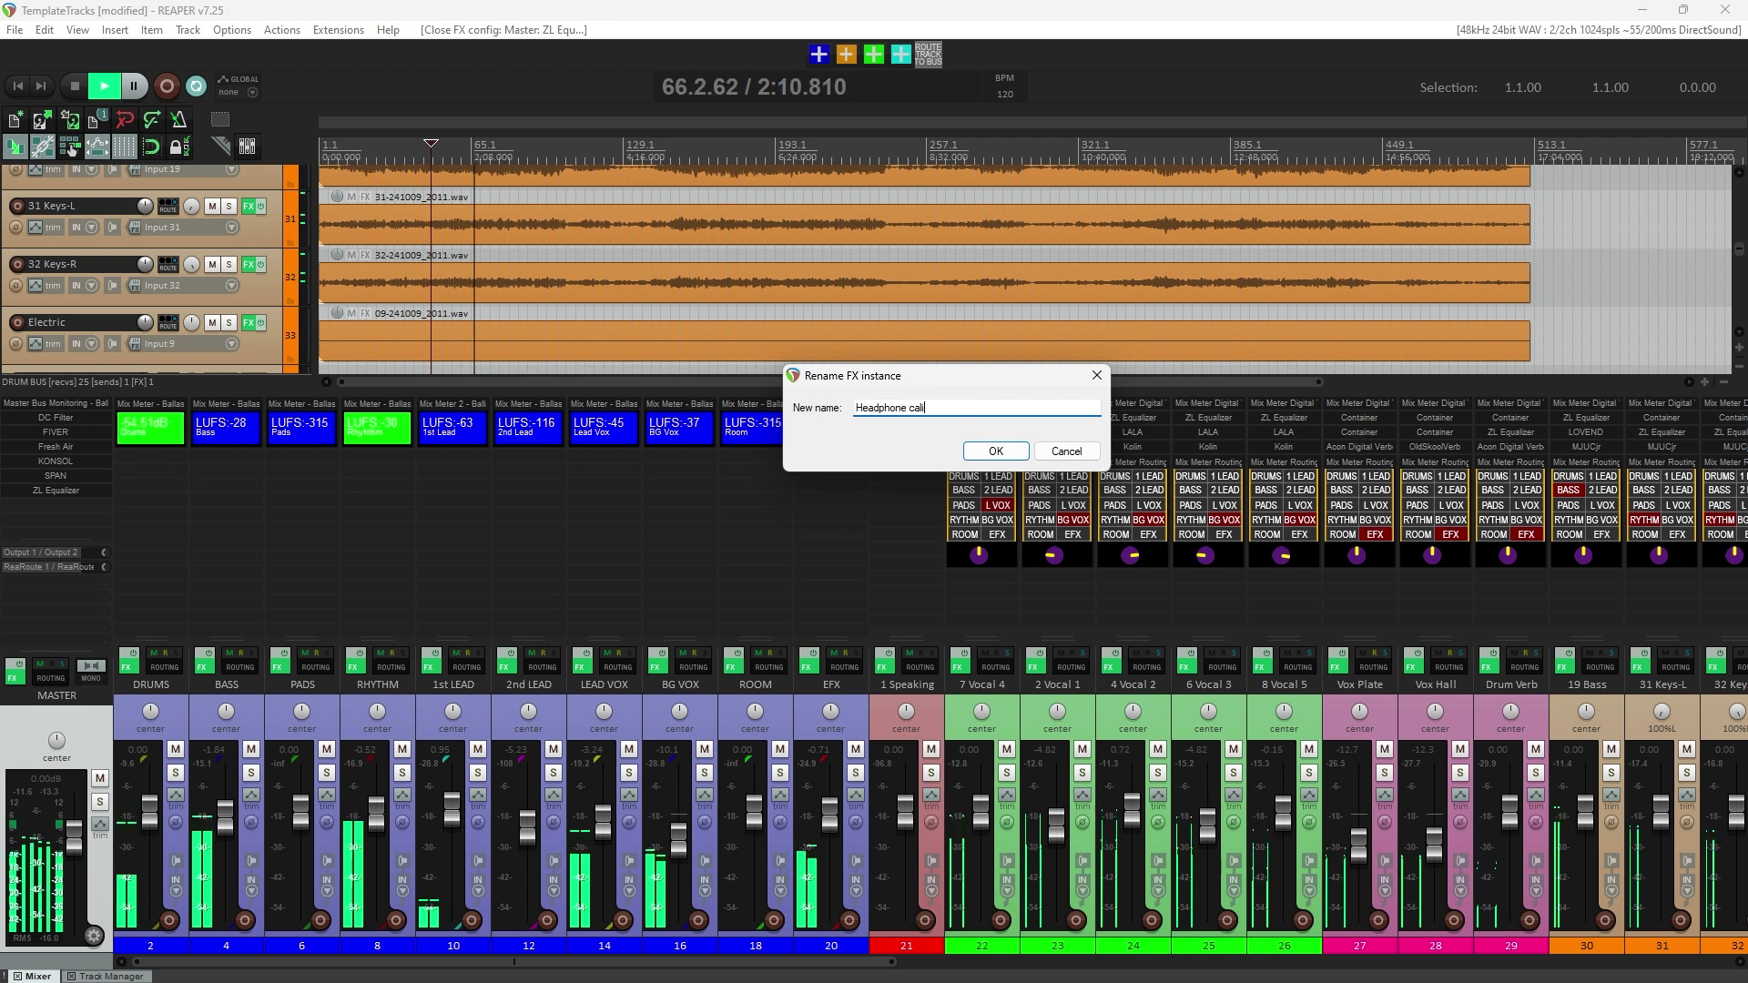
{"action": "type", "text": "ion"}
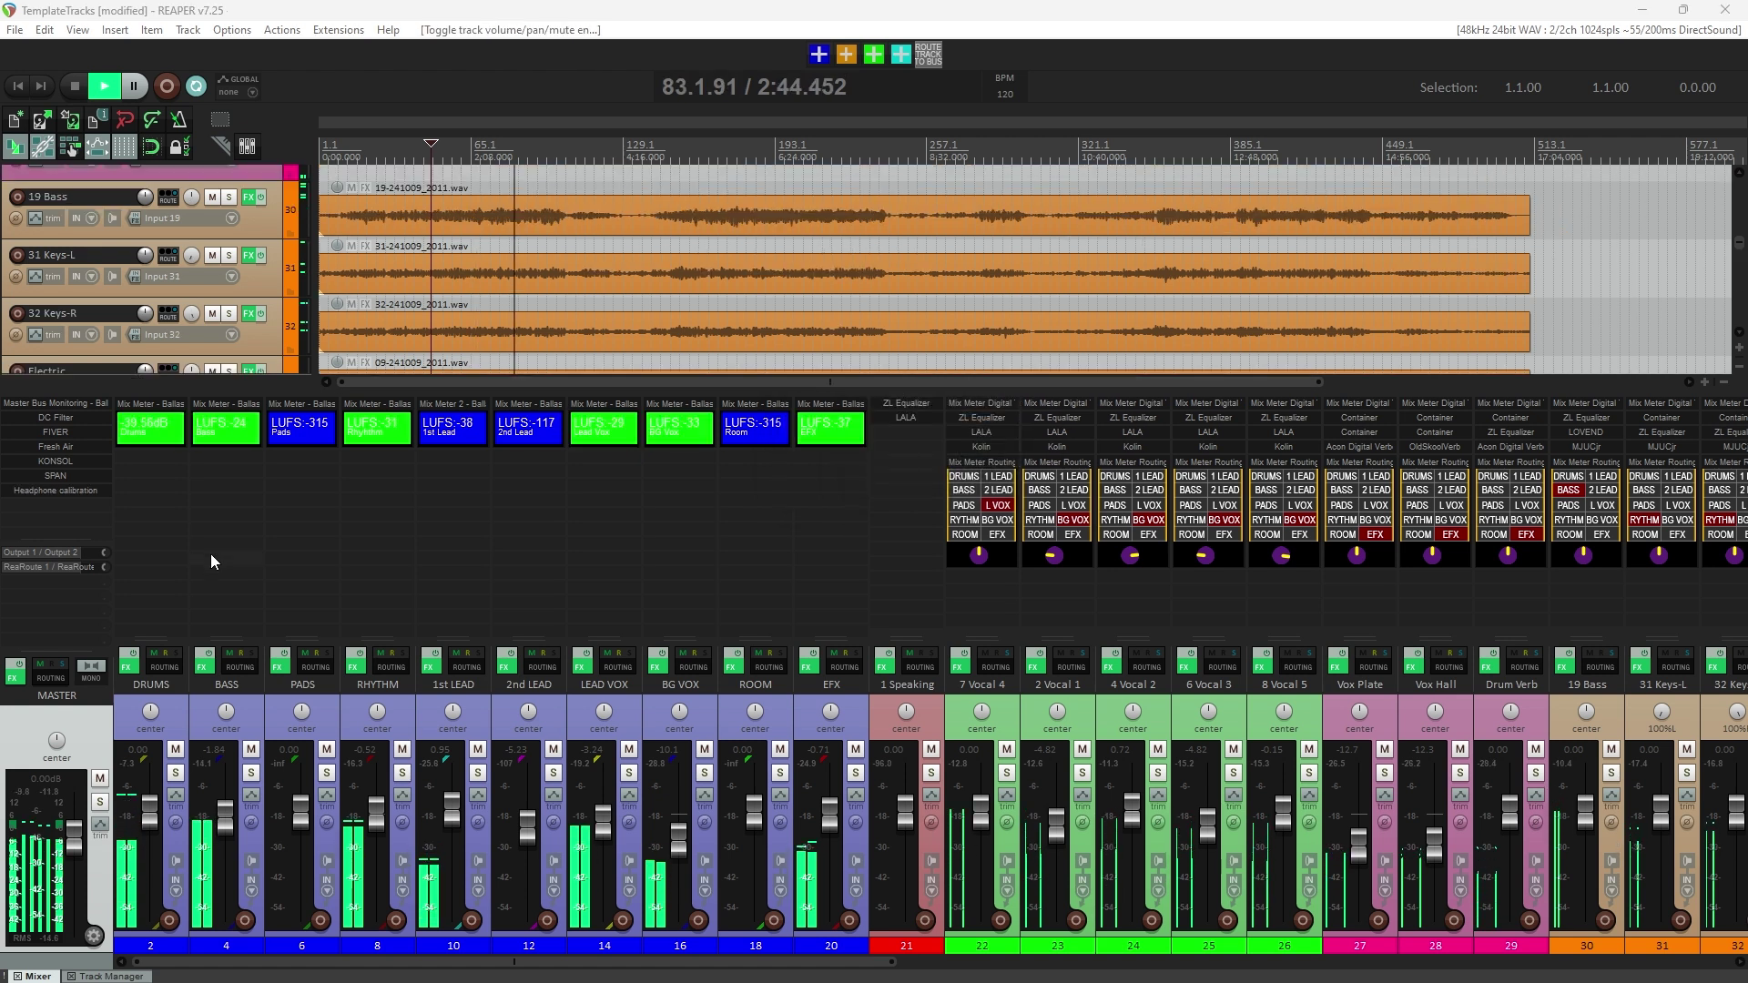
- Save the Headphone calibration equalizer's settings as a preset named "Headphone 1" and close the plug-in window
{"action": "left_click", "coordinate": [82, 492]}
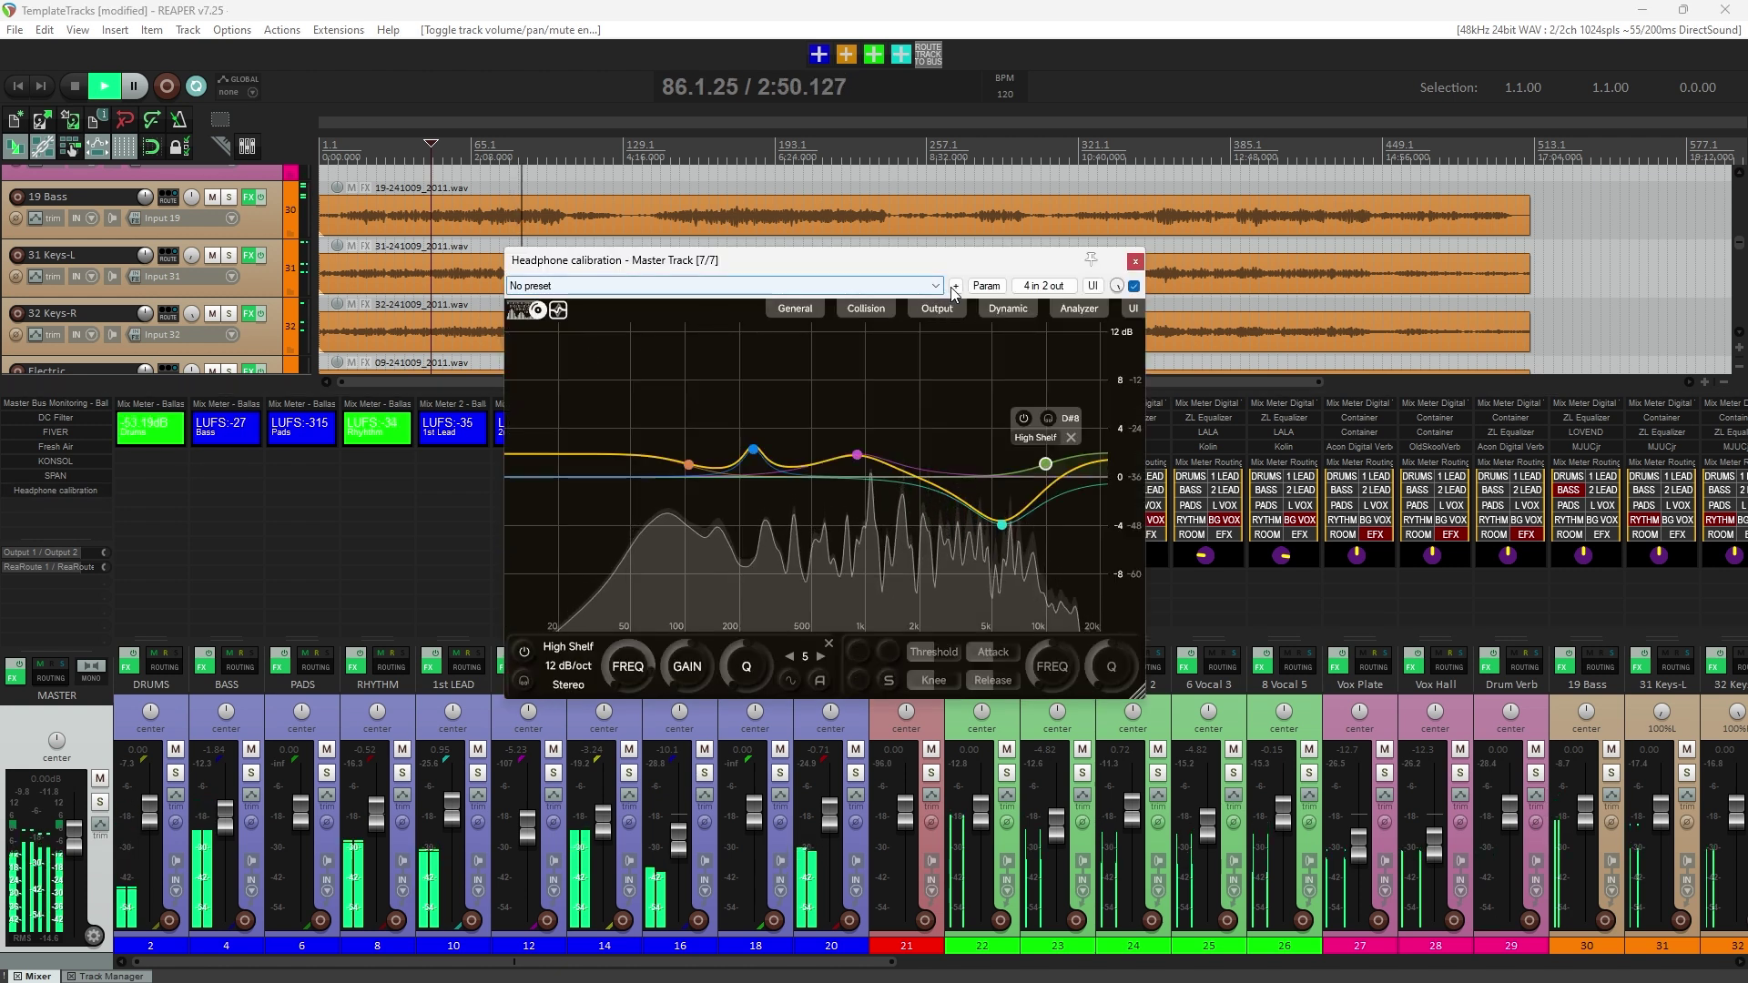
{"action": "left_click", "coordinate": [955, 286]}
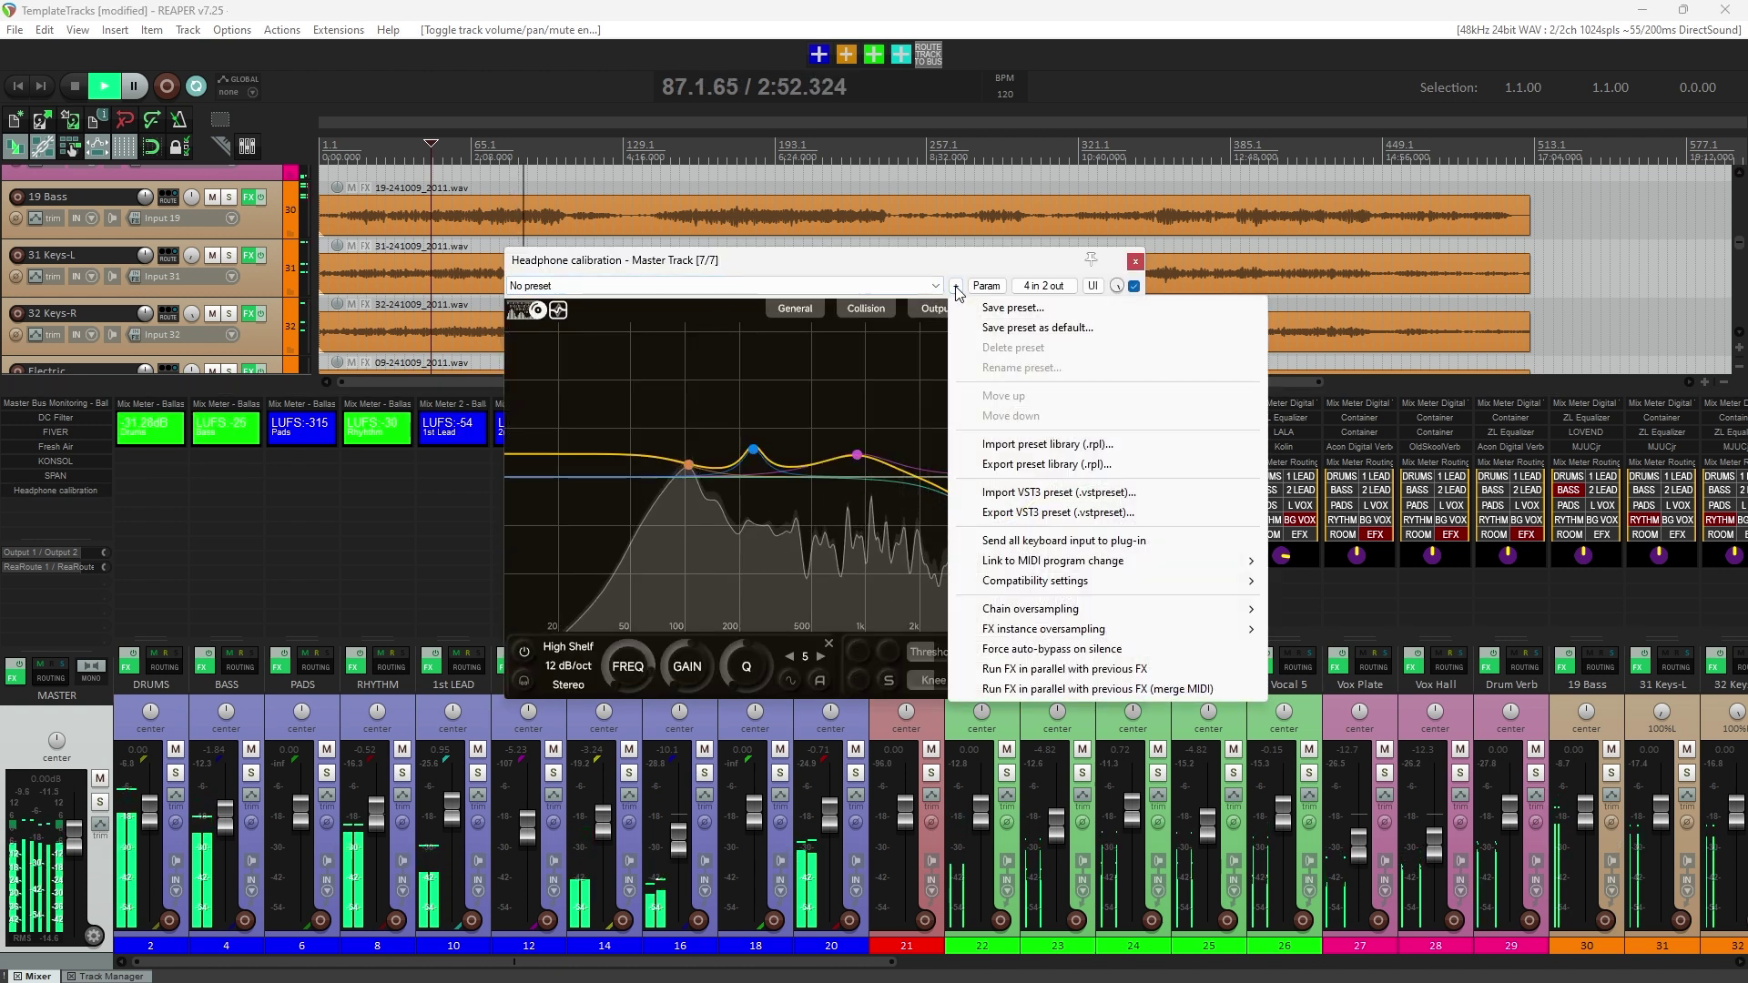
{"action": "left_click", "coordinate": [1001, 309]}
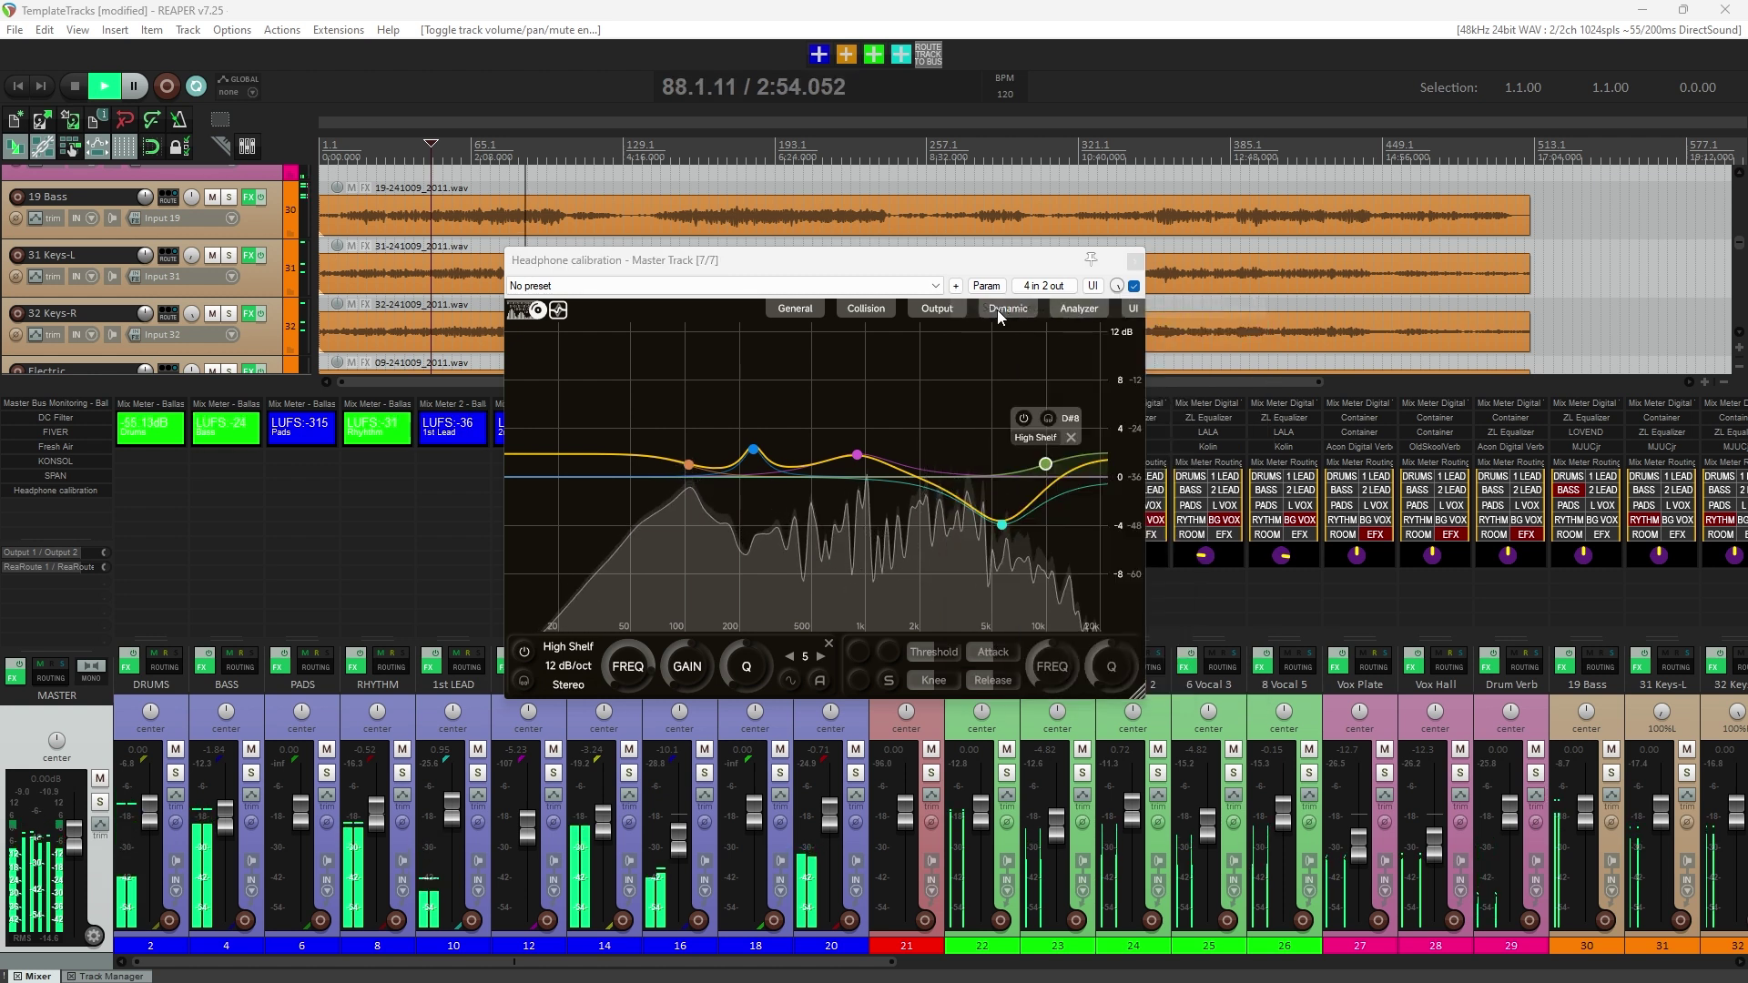
{"action": "type", "text": "Headp"}
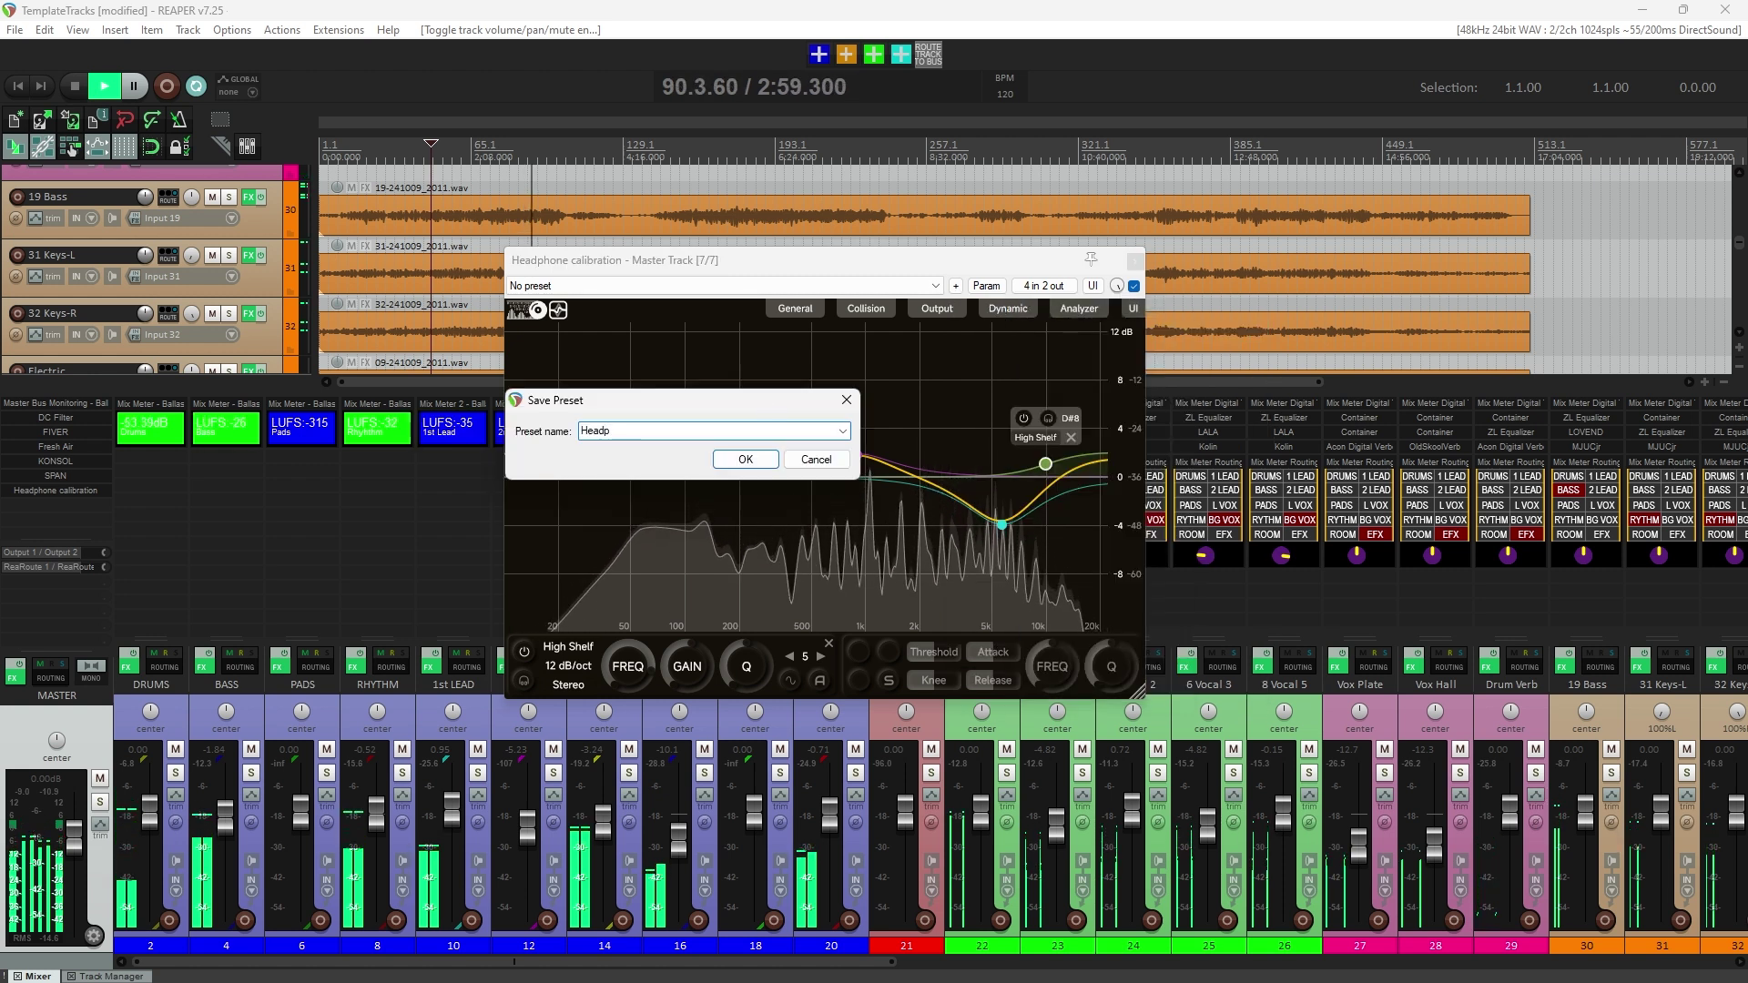
{"action": "type", "text": "hone 1"}
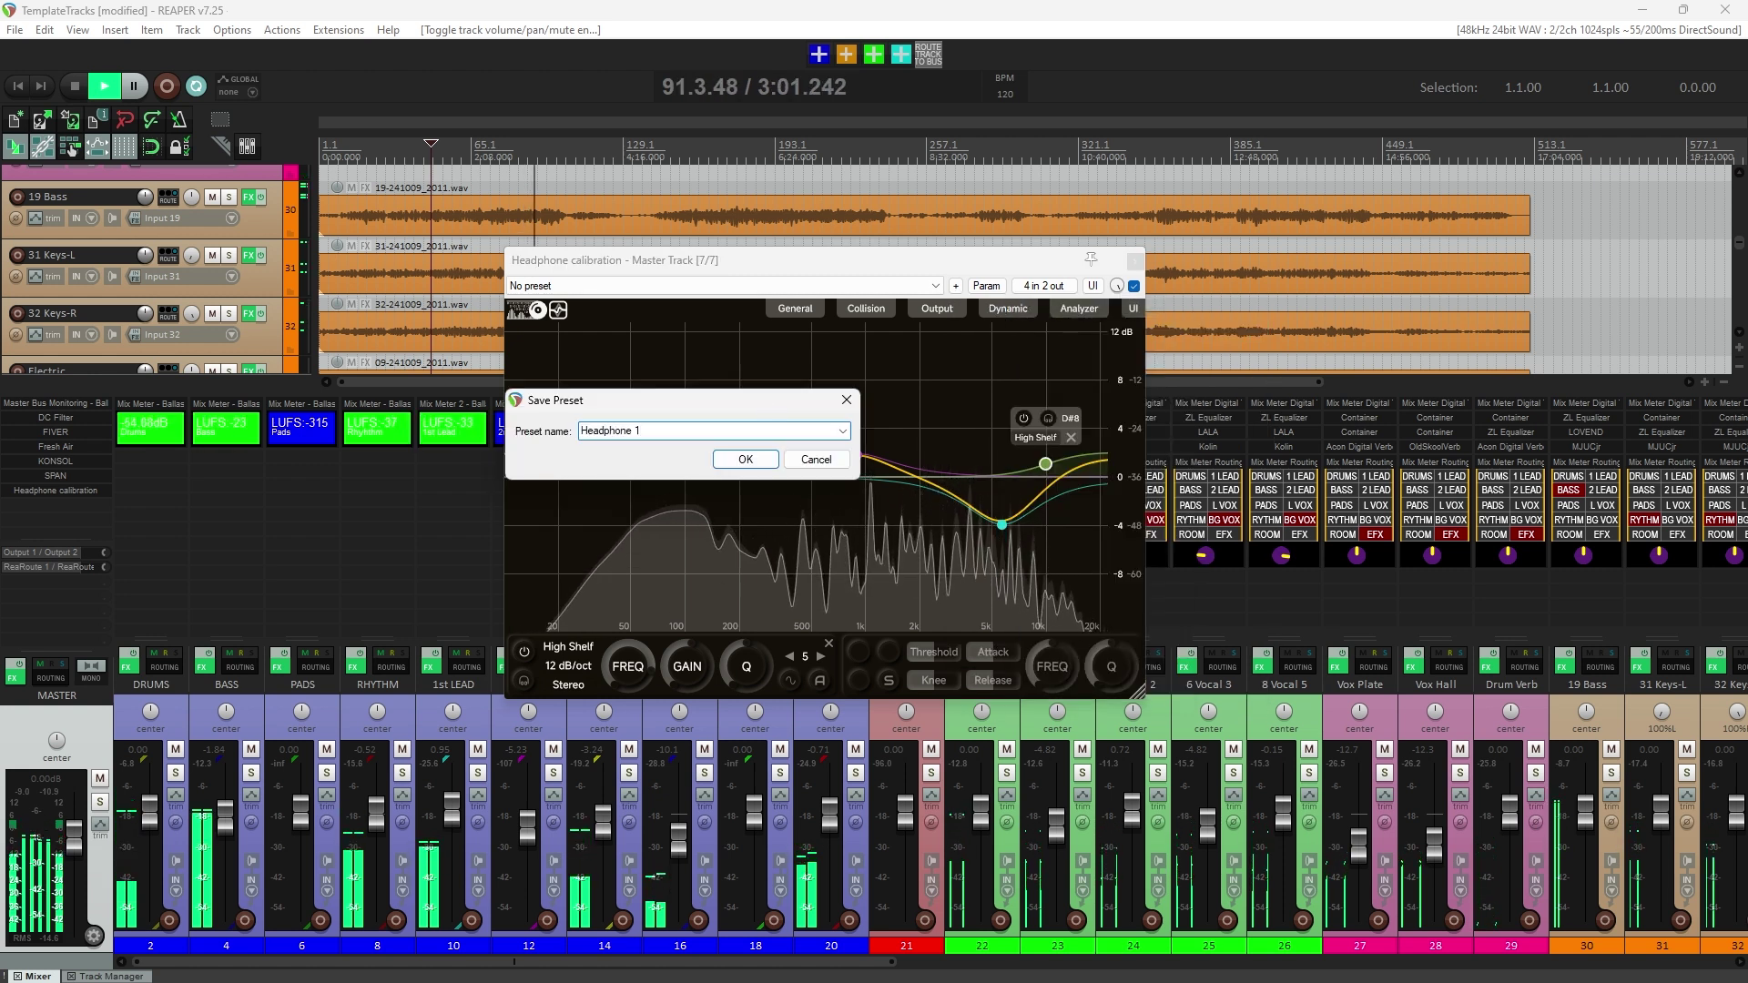
{"action": "key", "text": "Return"}
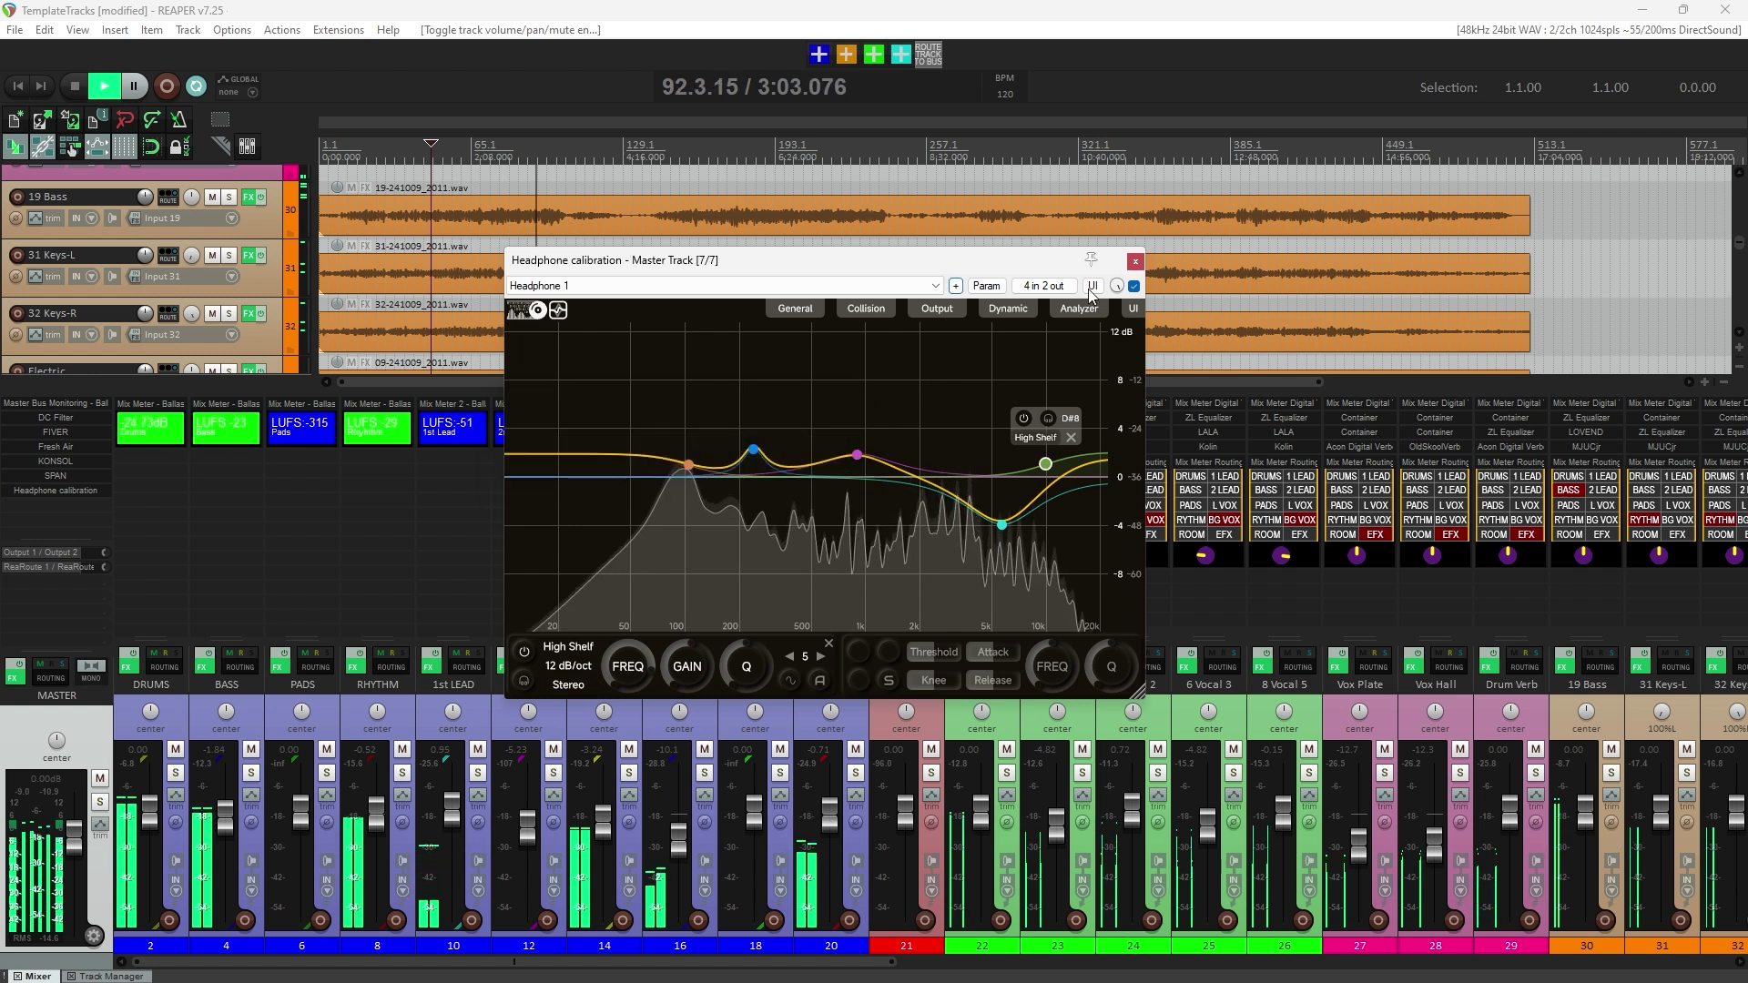
{"action": "left_click", "coordinate": [1134, 263]}
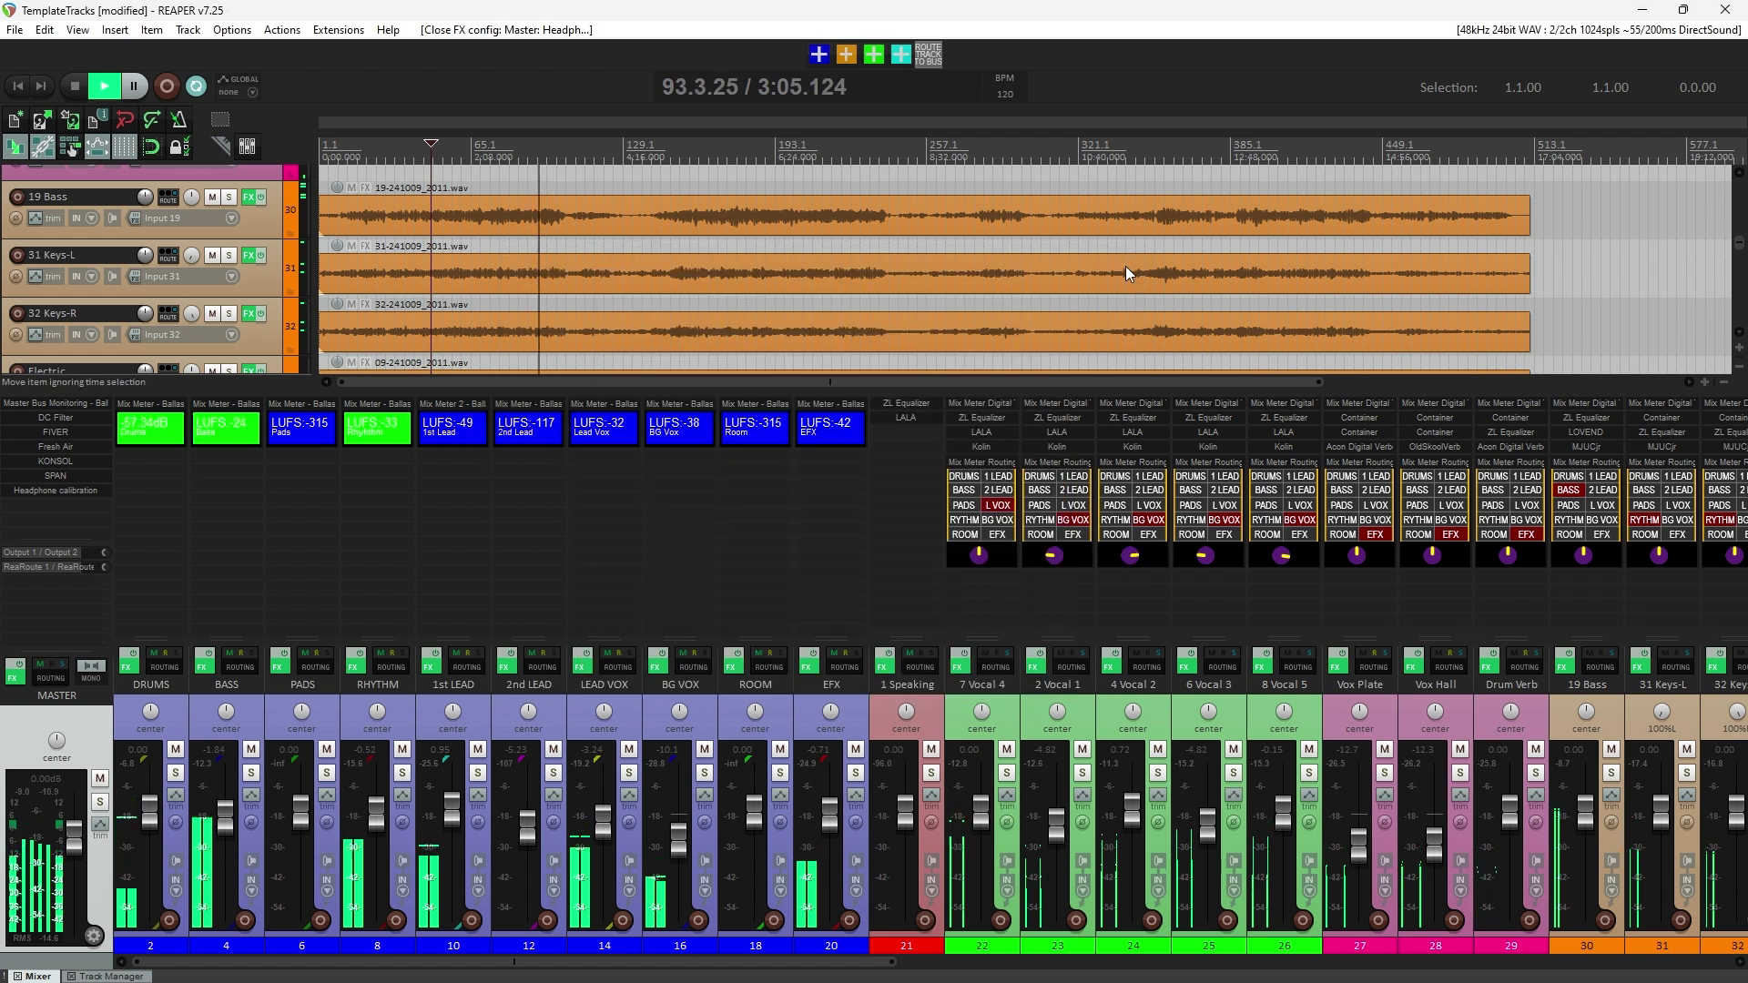
- Bypass the Headphone calibration effect on the master track
{"action": "left_click", "coordinate": [63, 491], "text": "shift"}
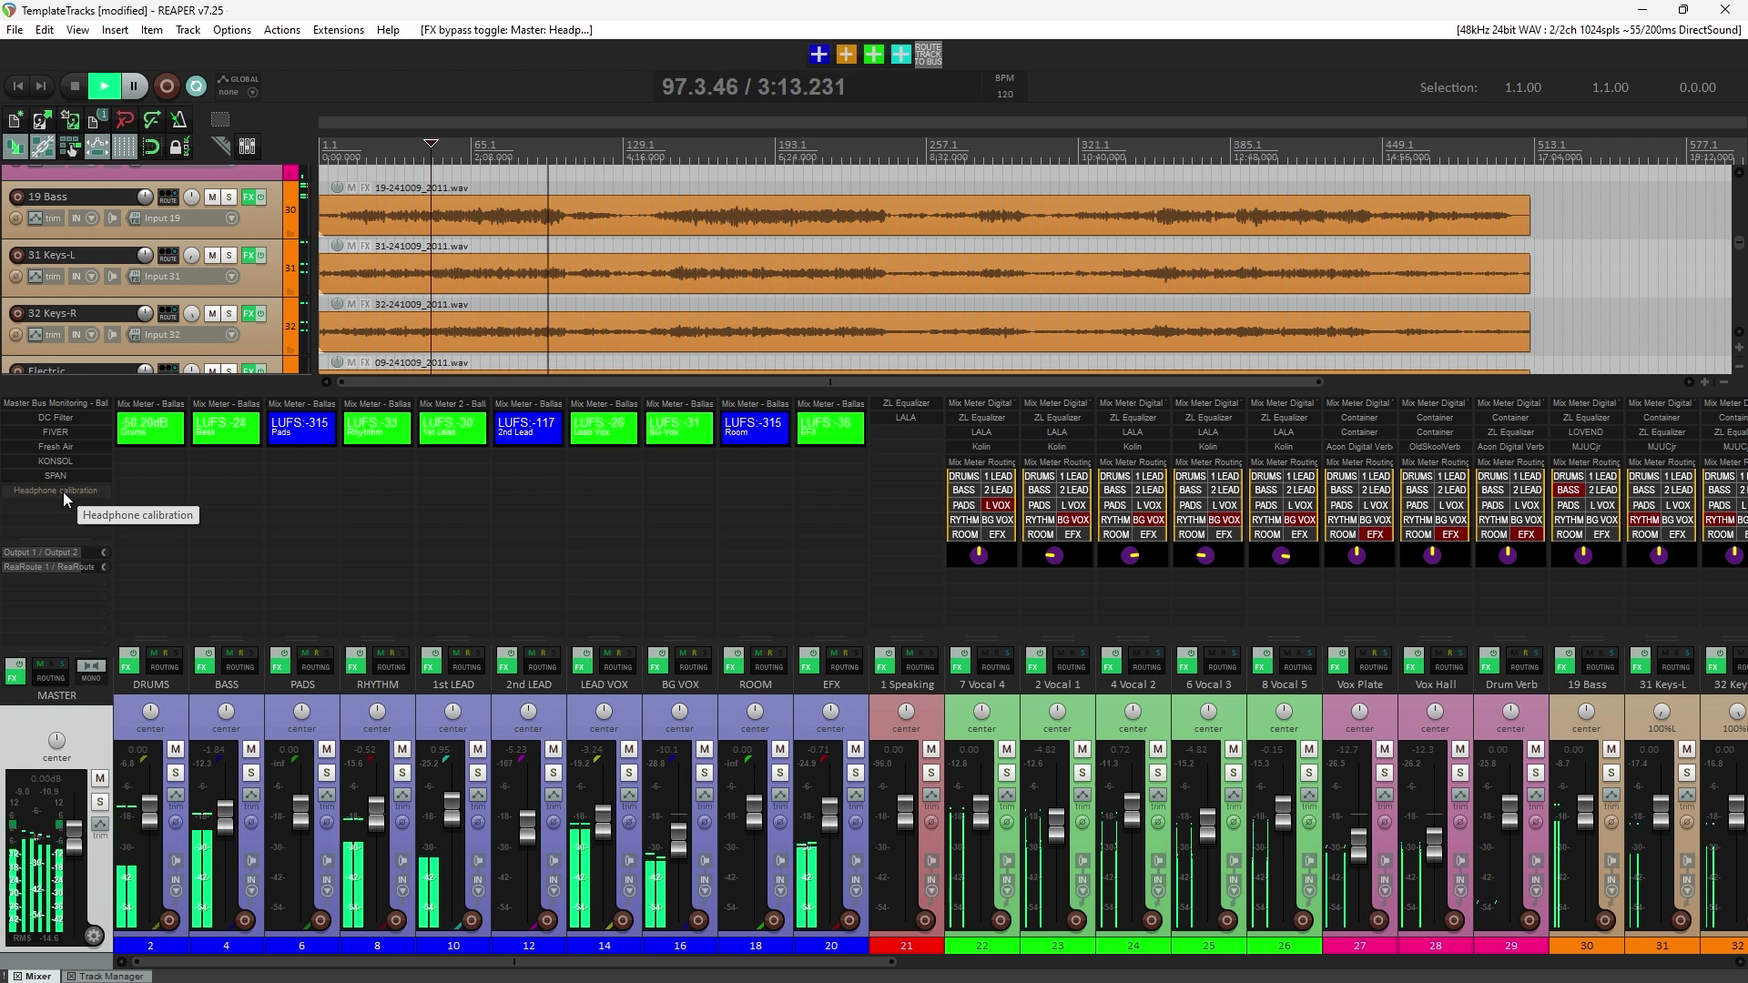